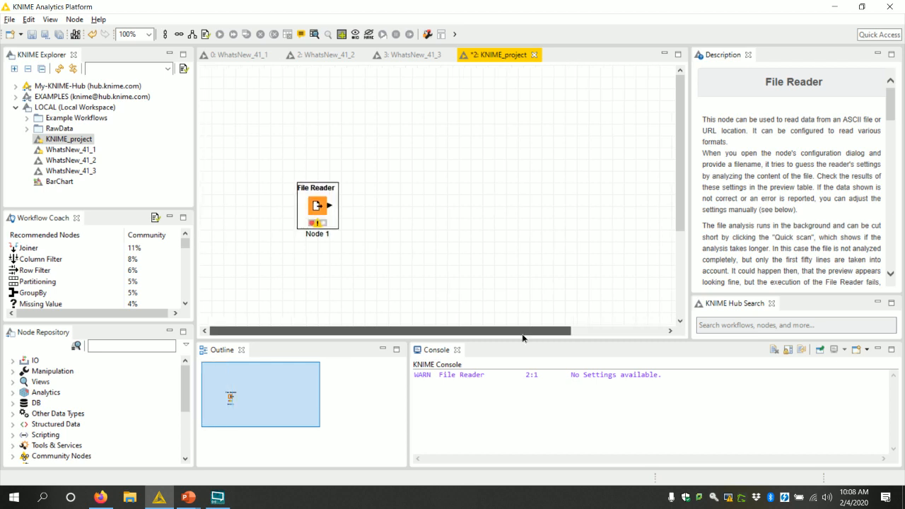
Add a Row Filter node far to the right of the File Reader, and close KNIME_project without saving
left_click_drag(41, 275, 667, 212)
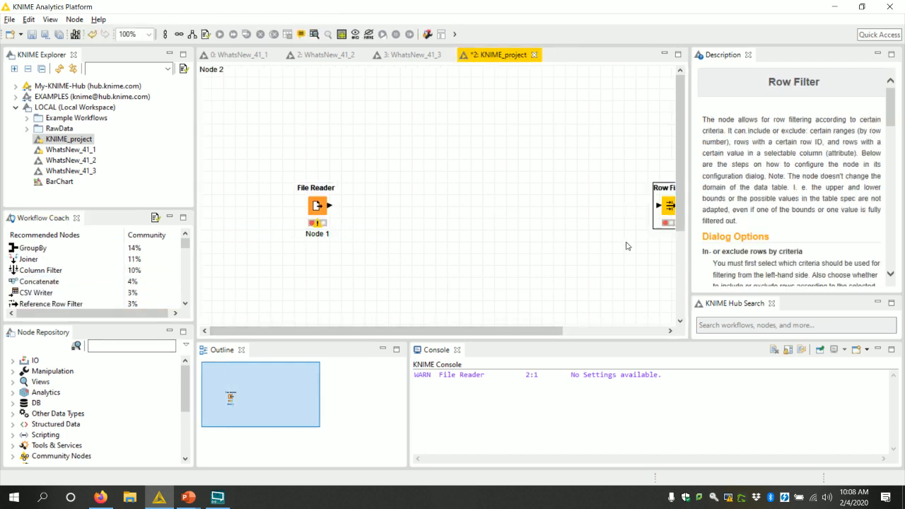
left_click_drag(550, 329, 435, 342)
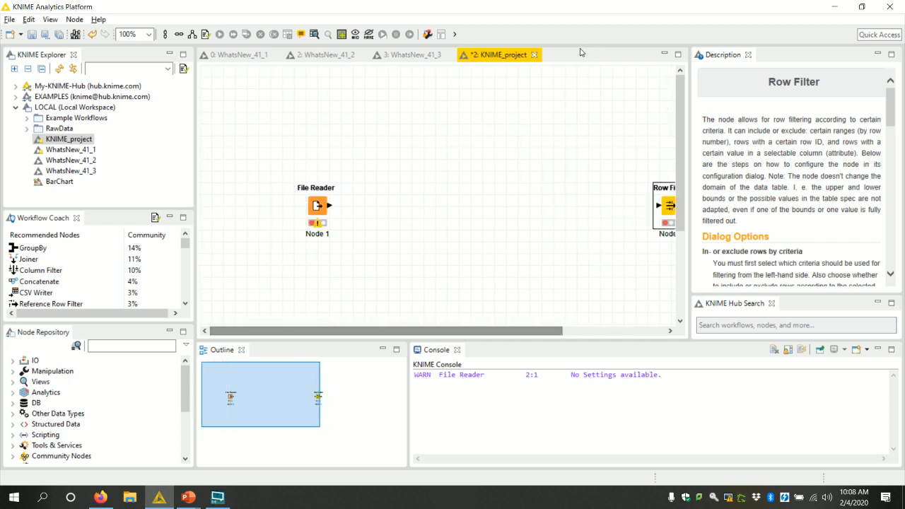
left_click(534, 56)
left_click(519, 257)
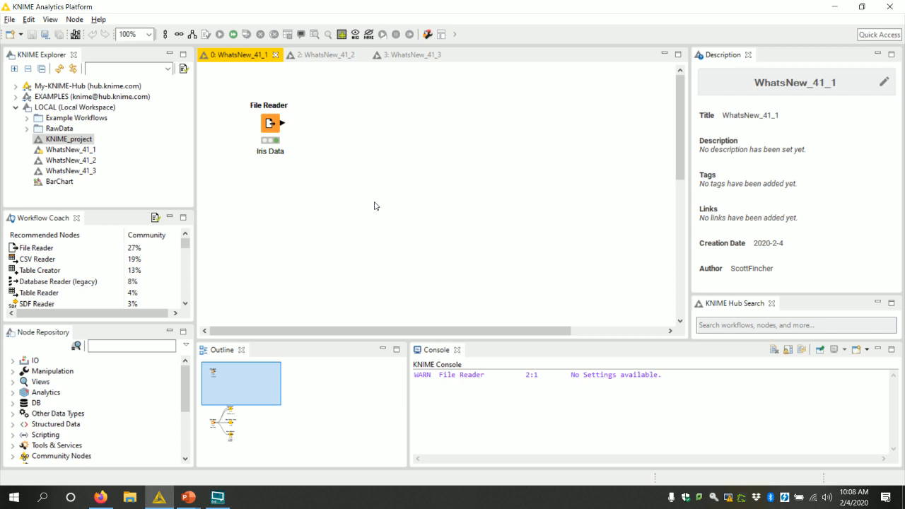
Search the WhatsNew_41_1 workflow for "file", jump to the Adult Data File Reader, and return to the Iris Data reader
key("ctrl+f")
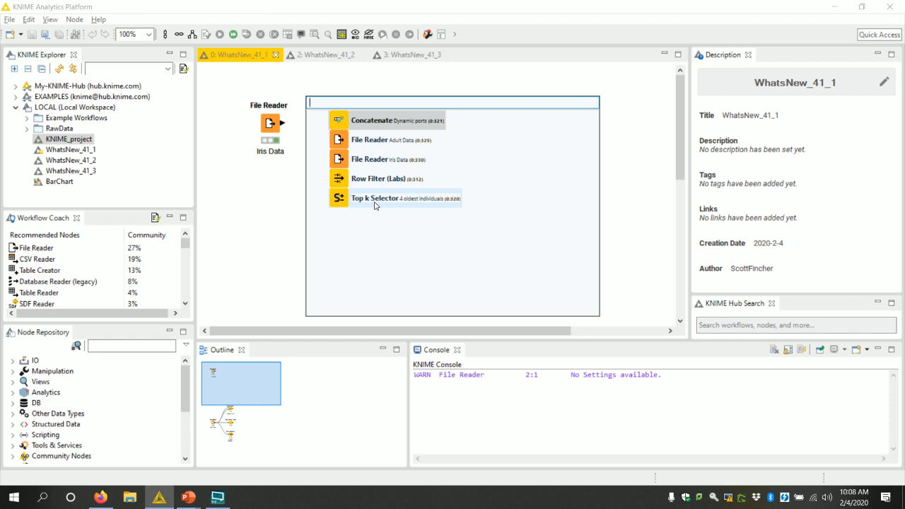
type("file")
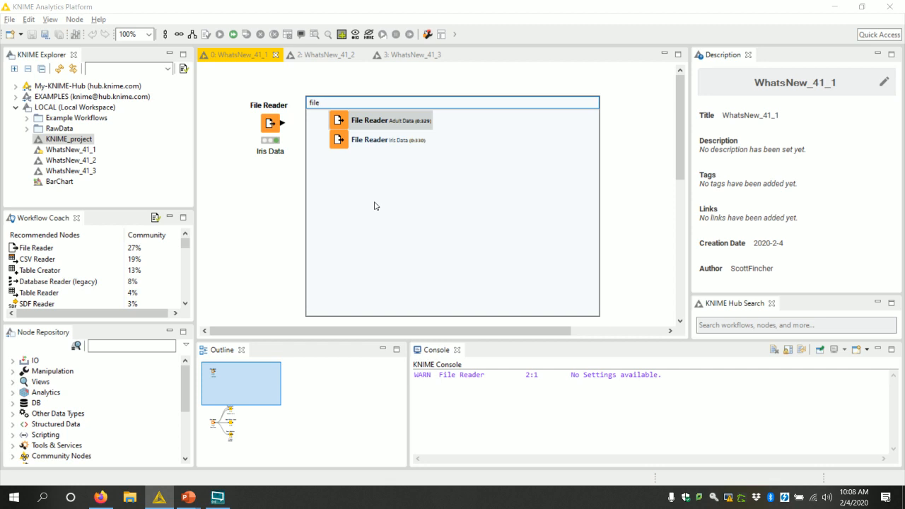
left_click(385, 121)
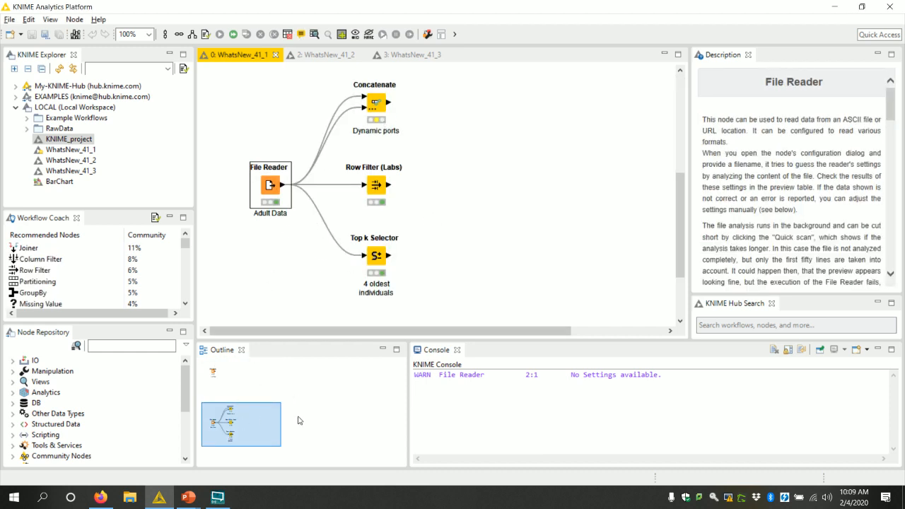
left_click_drag(245, 426, 235, 359)
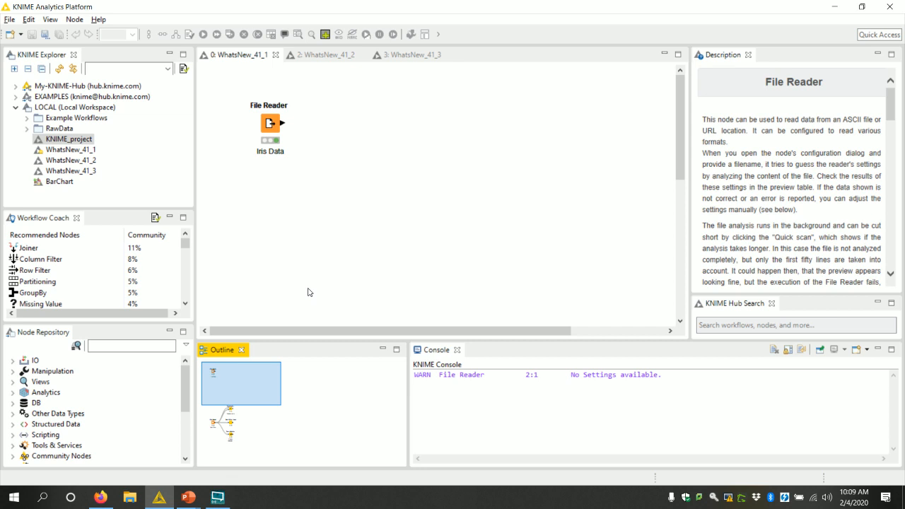
left_click(399, 170)
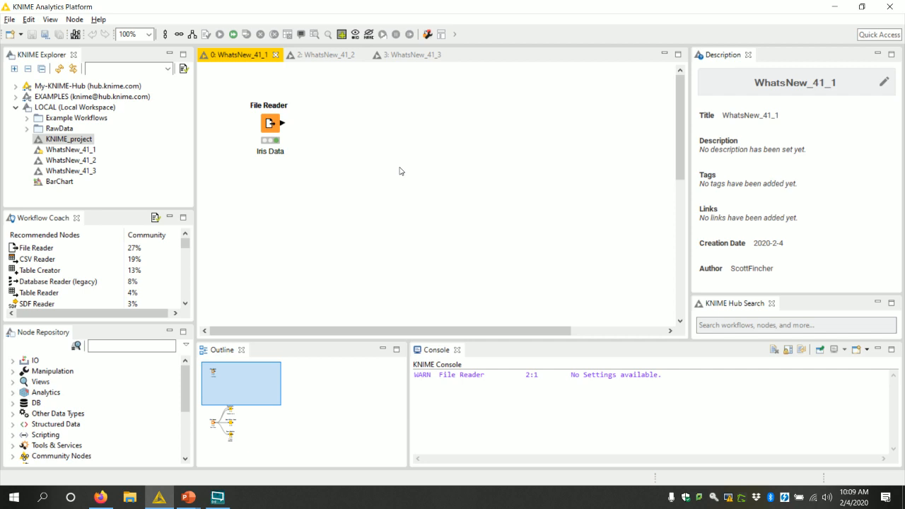
Open the shared BarChart component and enter the description "This node creates a bar chart."
double_click(59, 183)
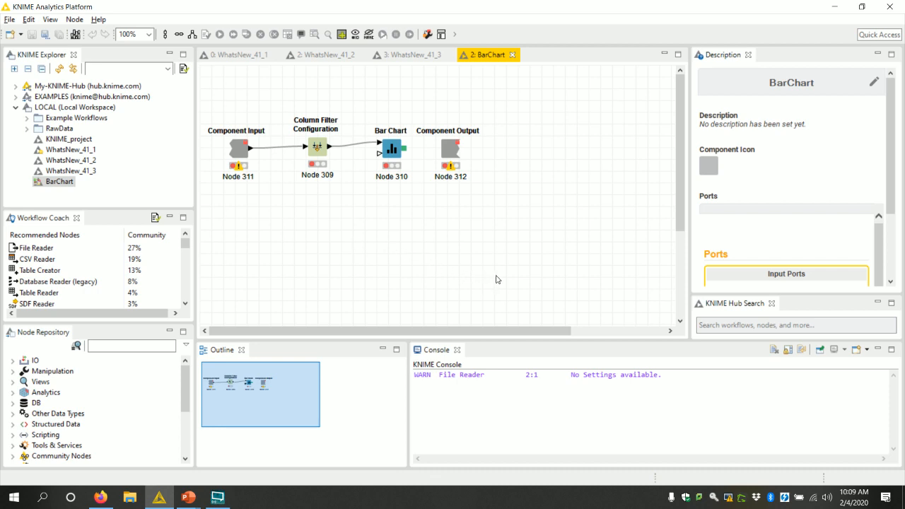
left_click(873, 85)
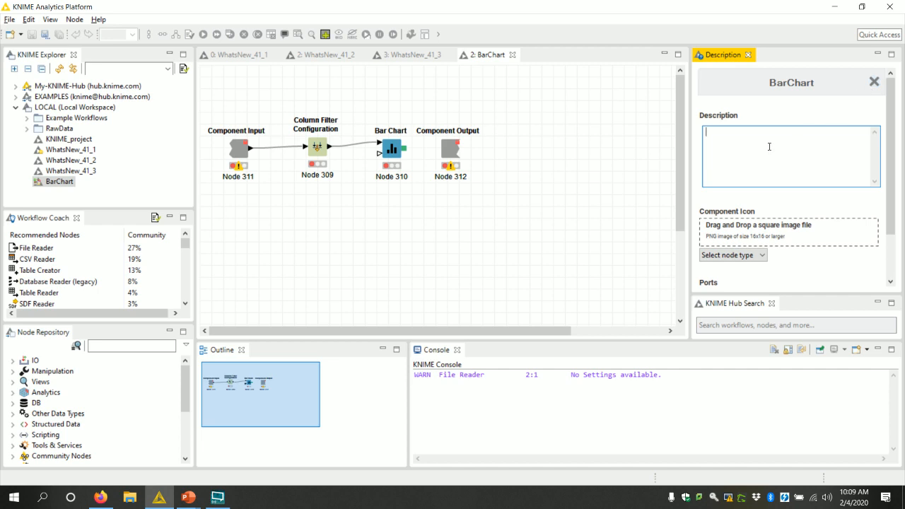
type("This node creates a bar chart.")
Set the BarChart component's node type to Visualizer
left_click(762, 255)
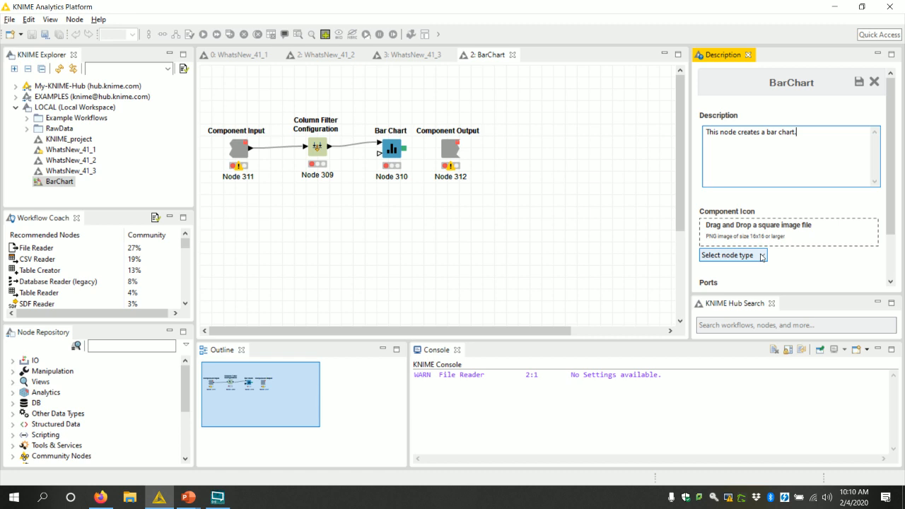
left_click(761, 255)
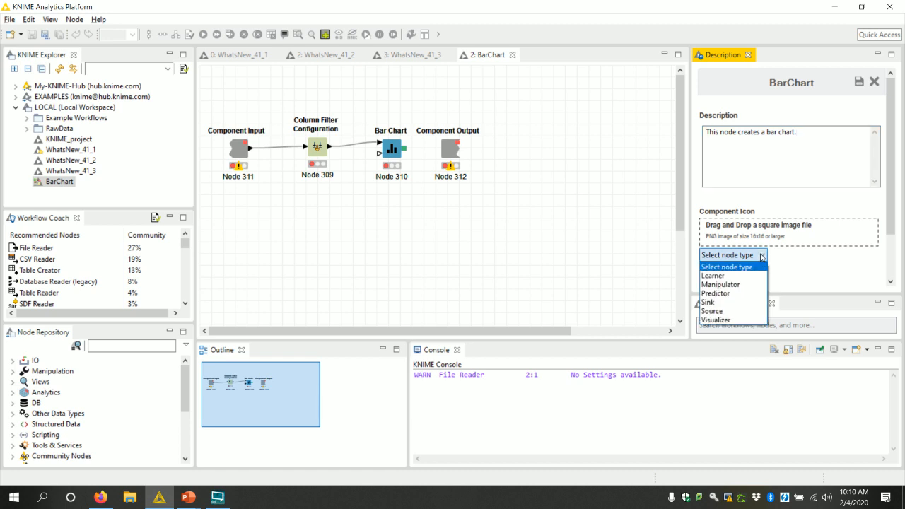
left_click(745, 321)
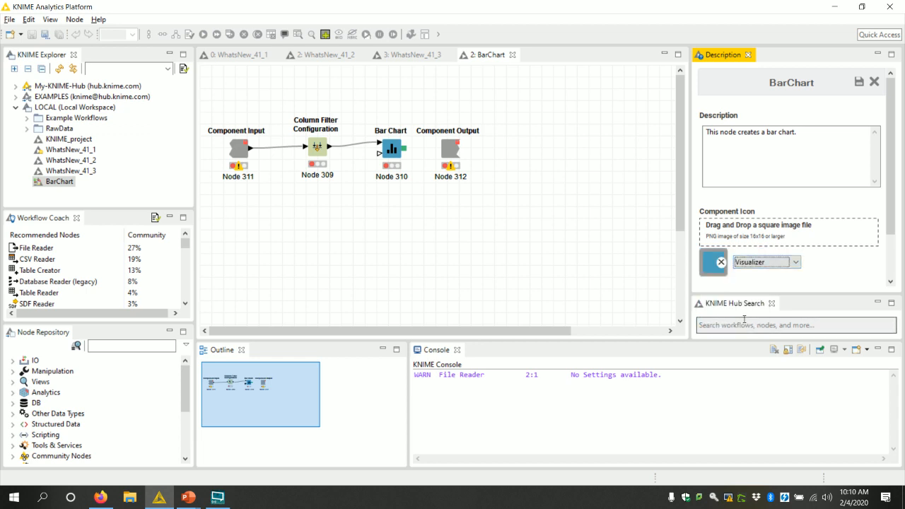
Remove the node type, try Learner instead, and set it back to Visualizer
left_click(721, 263)
left_click(746, 256)
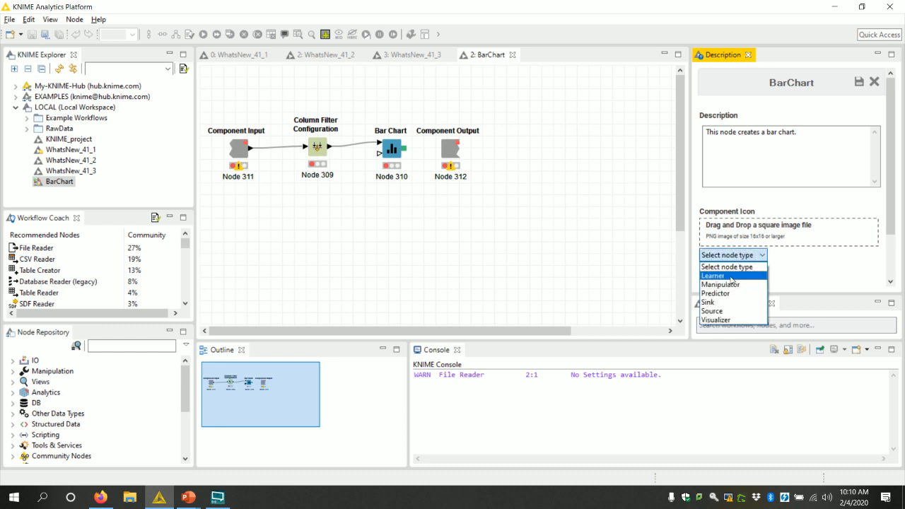
left_click(731, 278)
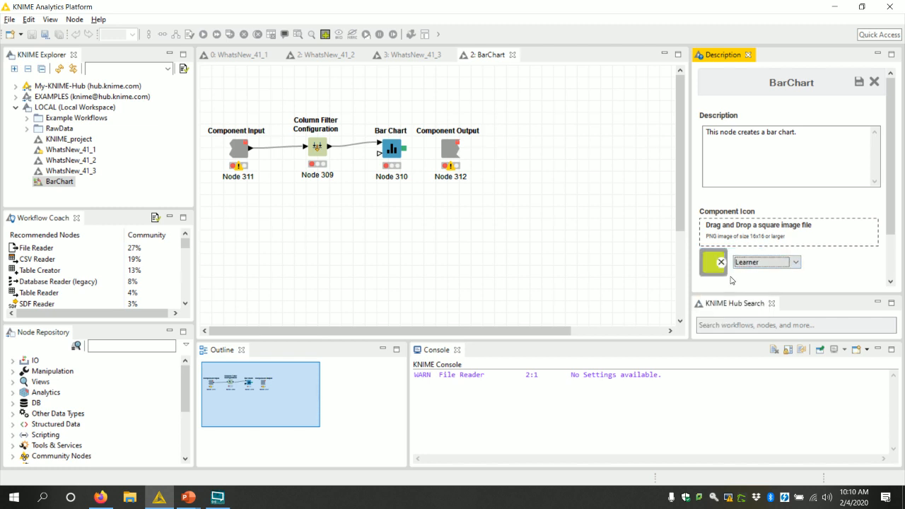
left_click(721, 263)
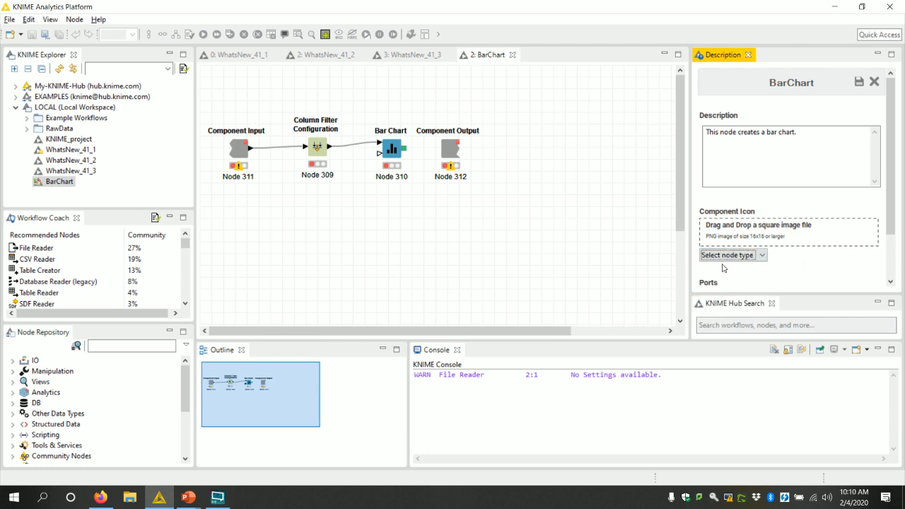
left_click(729, 255)
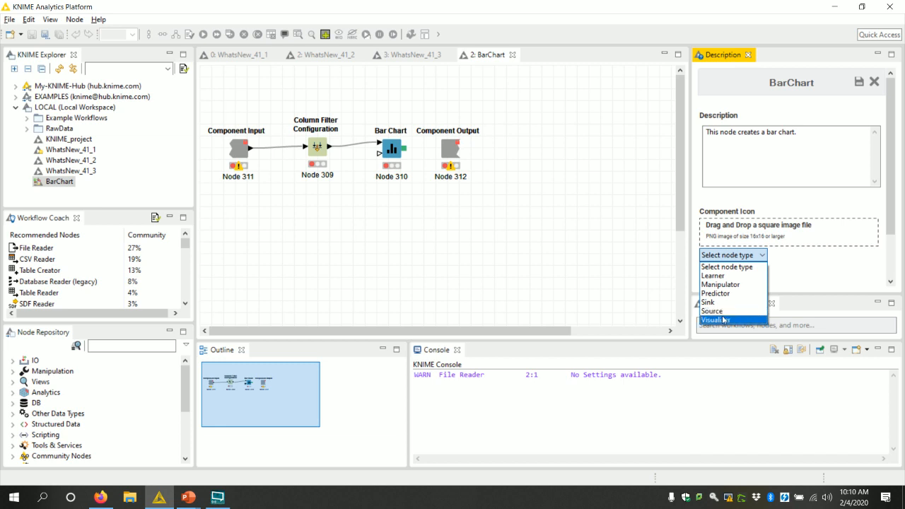
left_click(724, 321)
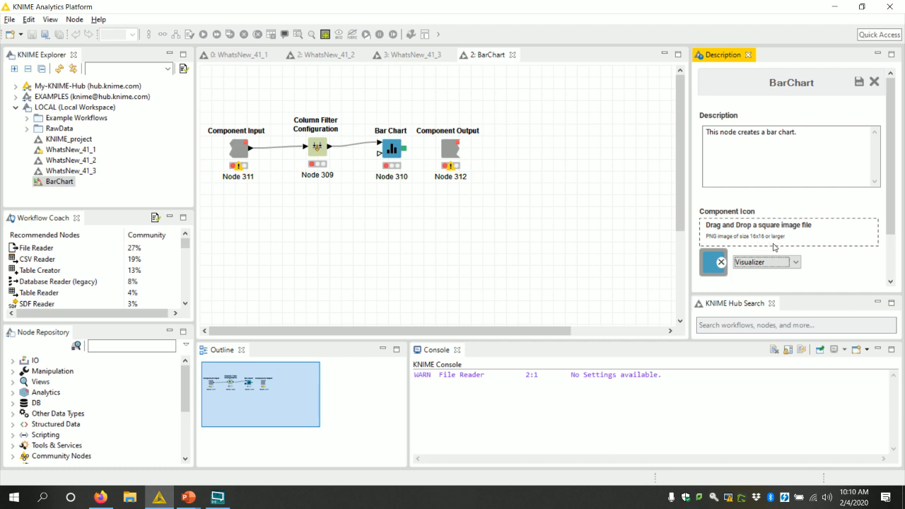
Uncover the desktop and use its smiley.png image as the BarChart component's icon
left_click(869, 6)
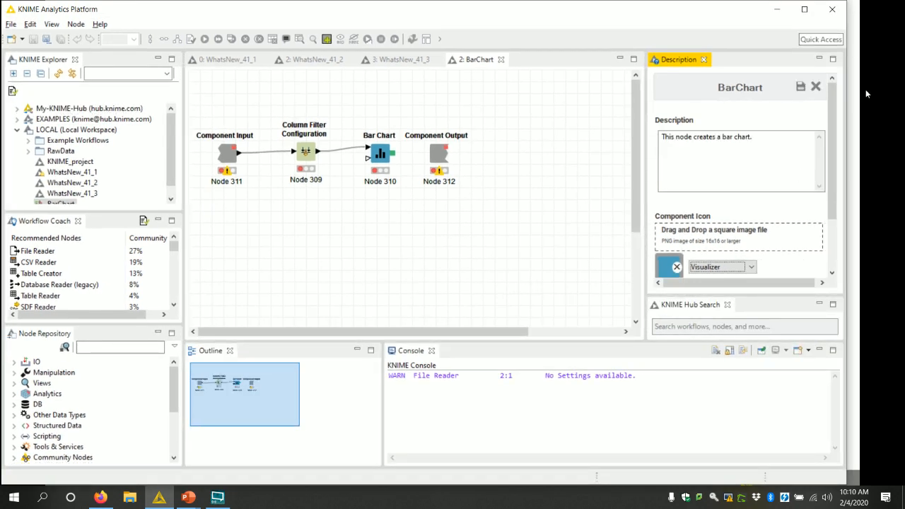
left_click(810, 9)
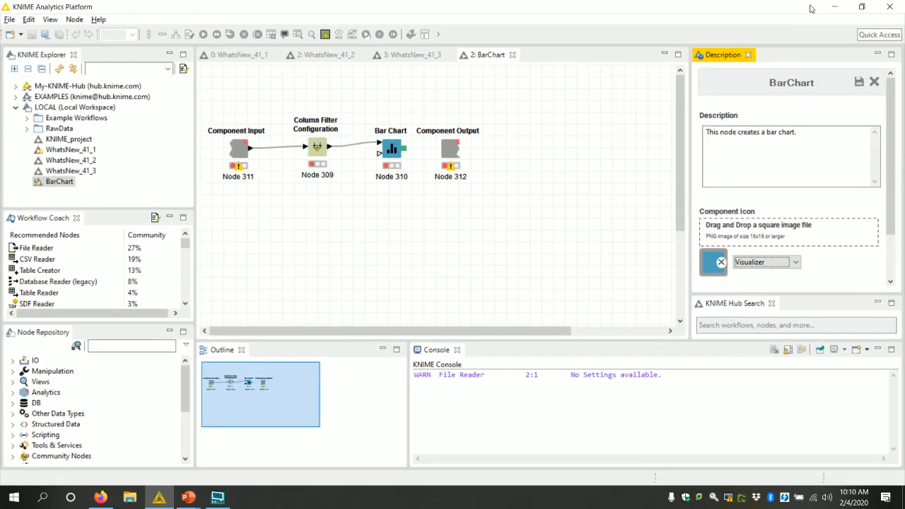
key("alt+Tab")
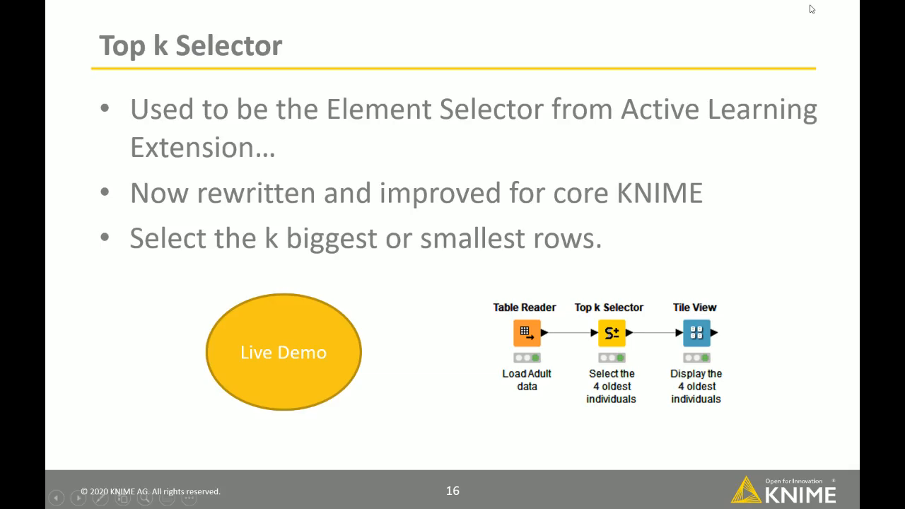
key("Escape")
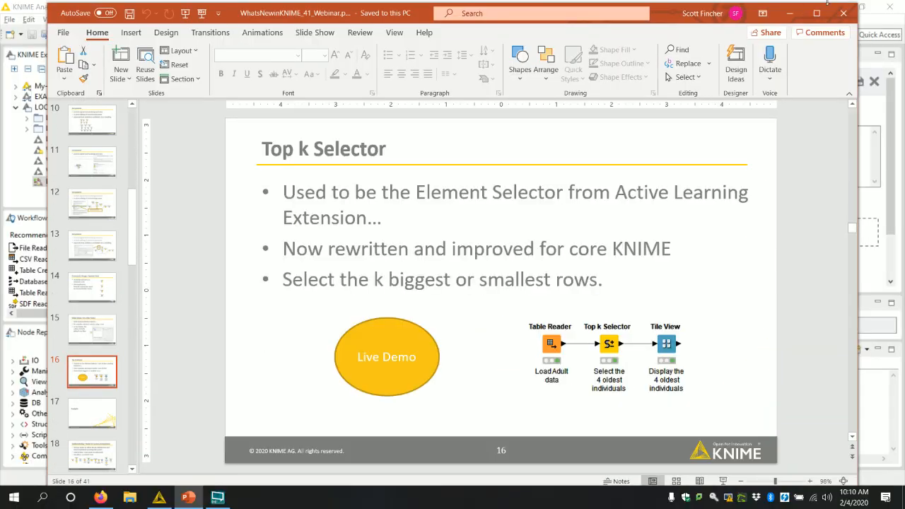
left_click(859, 18)
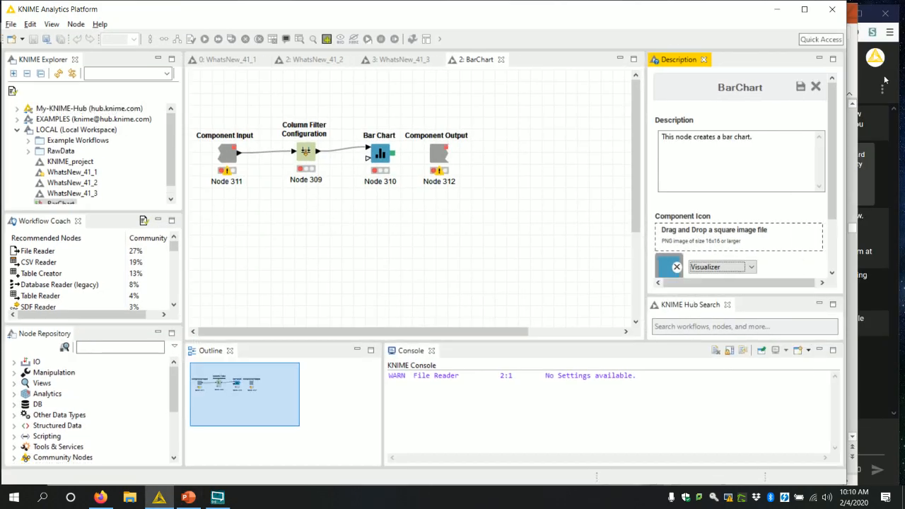
left_click(892, 185)
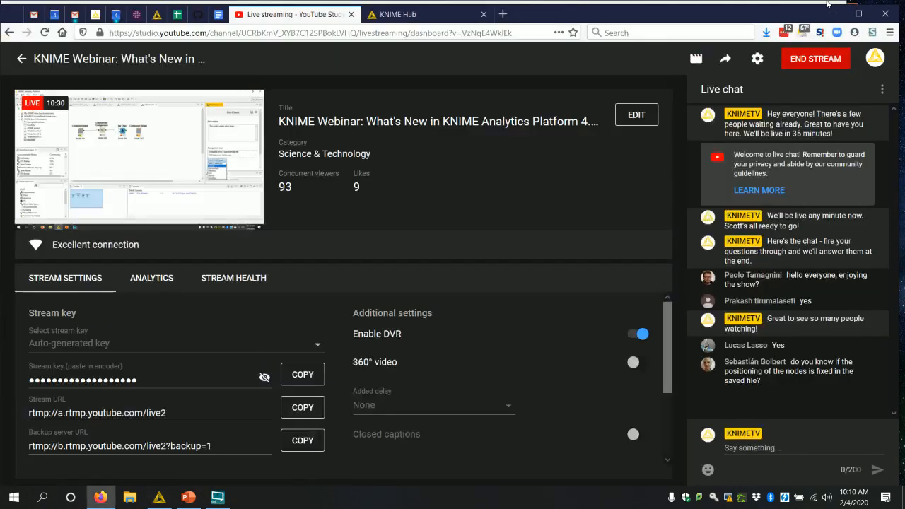
left_click(831, 16)
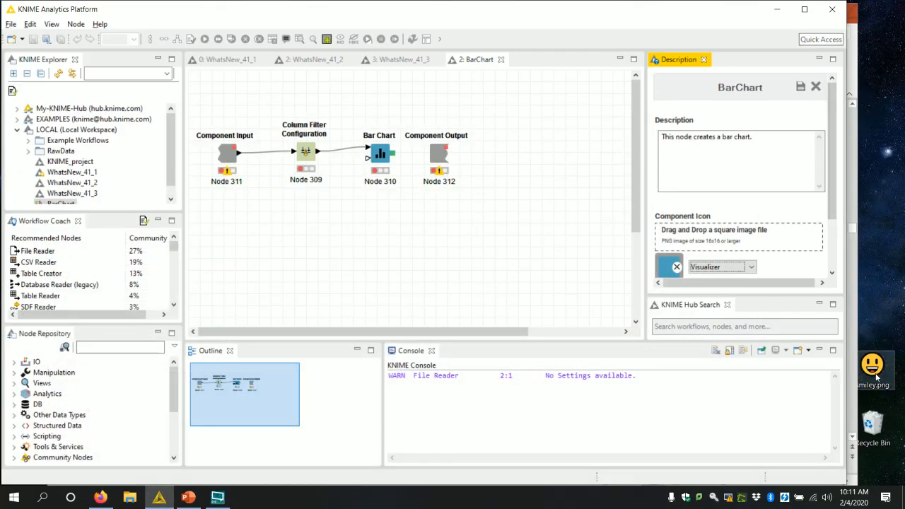
left_click_drag(876, 379, 763, 243)
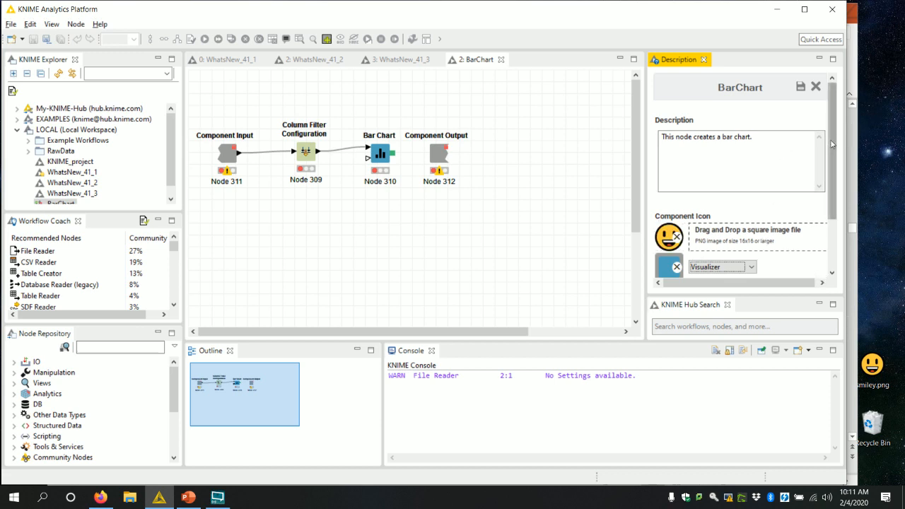
Save the BarChart component's metadata and close the component with its changes saved
left_click_drag(833, 145, 829, 214)
left_click(720, 255)
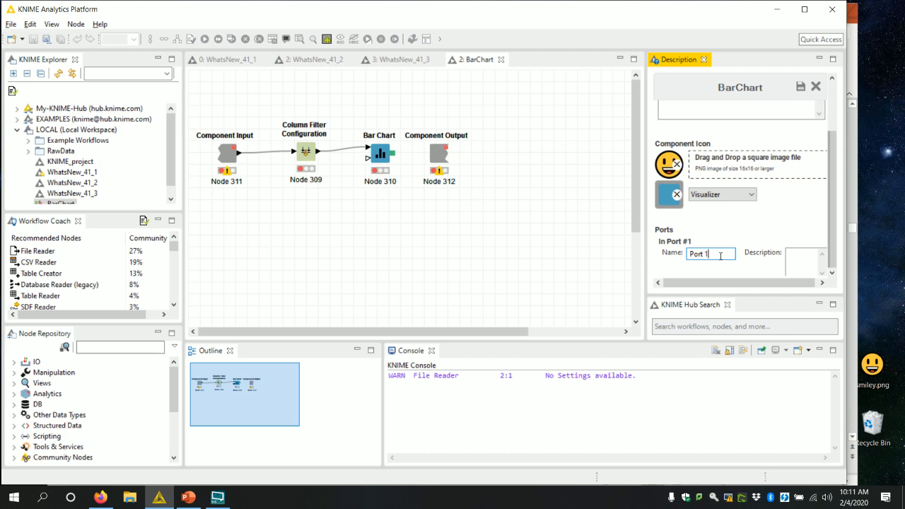
left_click(799, 254)
left_click(800, 86)
left_click(804, 9)
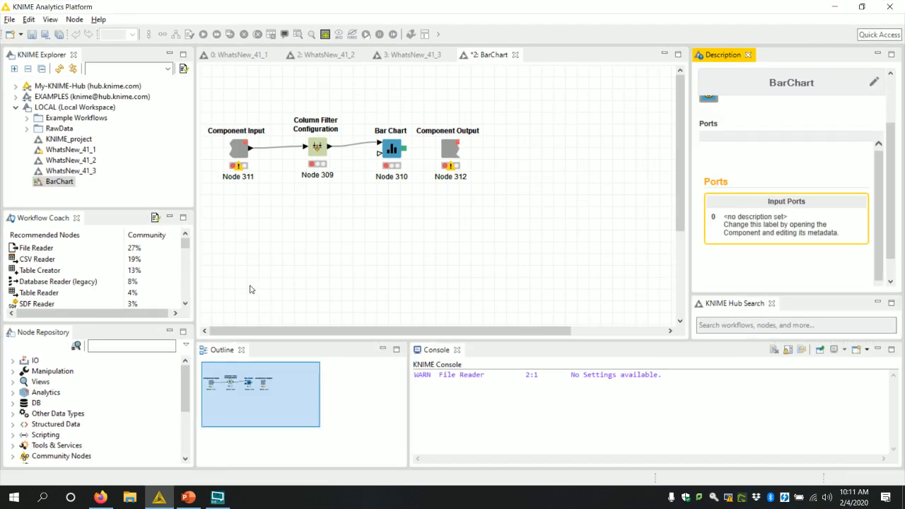
left_click(516, 54)
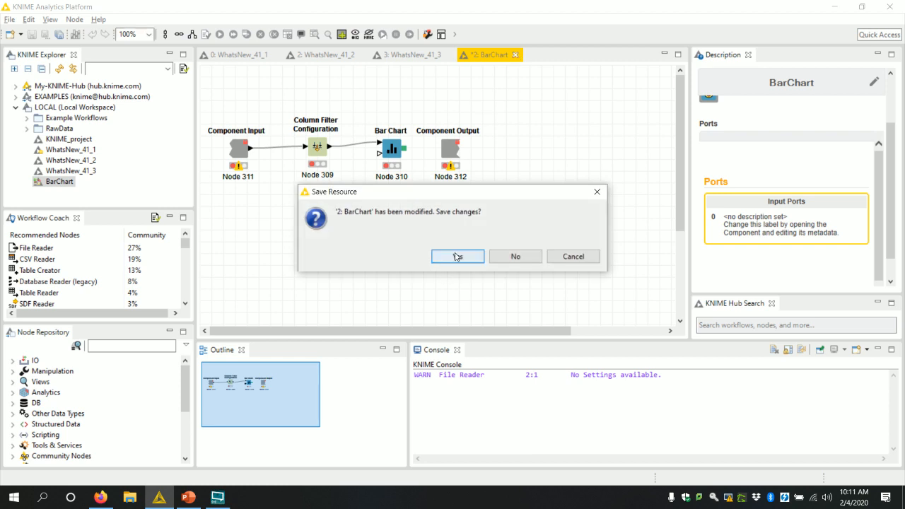
left_click(458, 256)
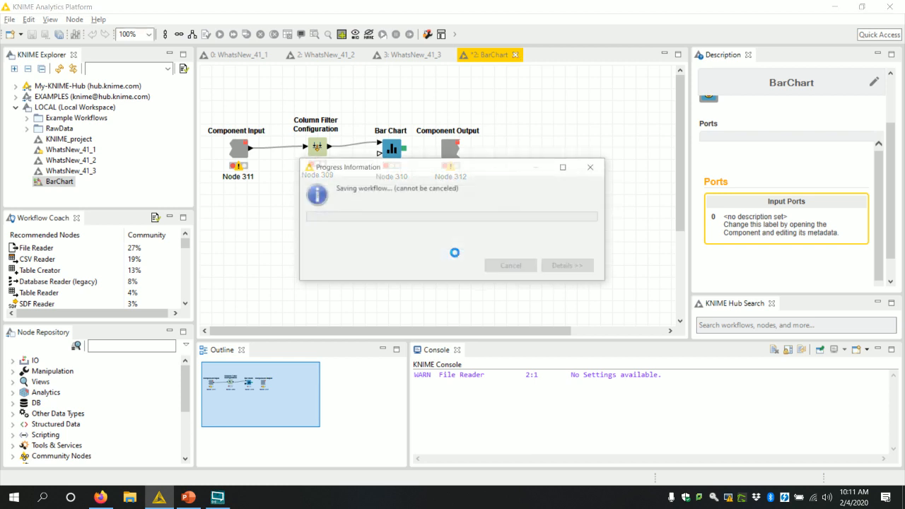
Place the BarChart component beside the Iris Data File Reader, connected to the reader's output, and execute it
left_click(67, 186)
left_click_drag(210, 189, 353, 124)
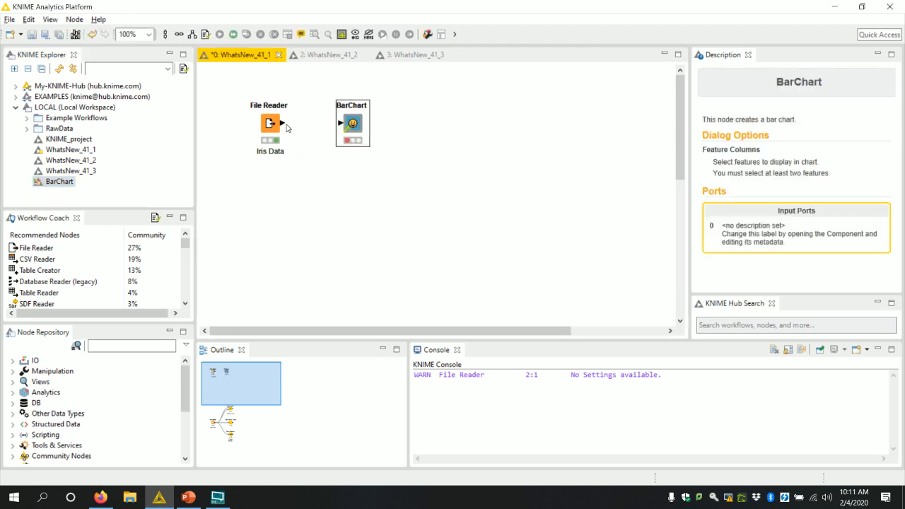
left_click_drag(283, 124, 344, 126)
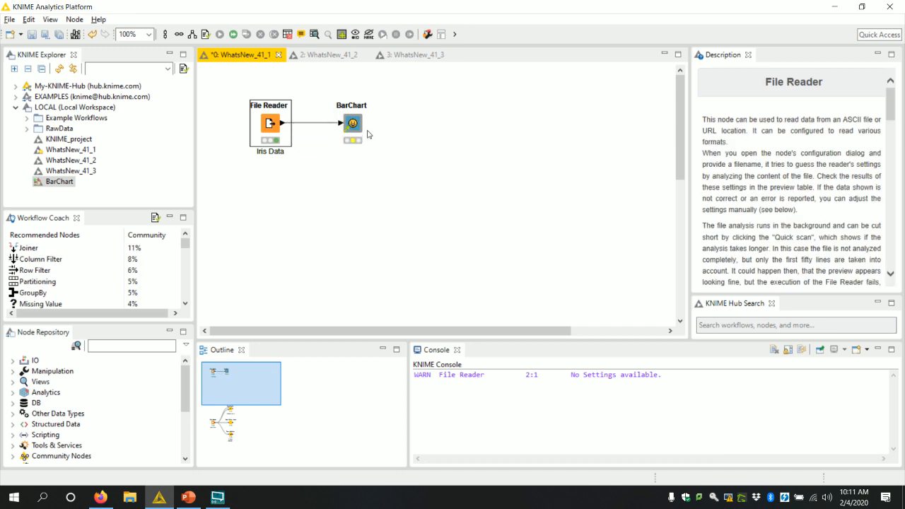
right_click(362, 129)
left_click(369, 145)
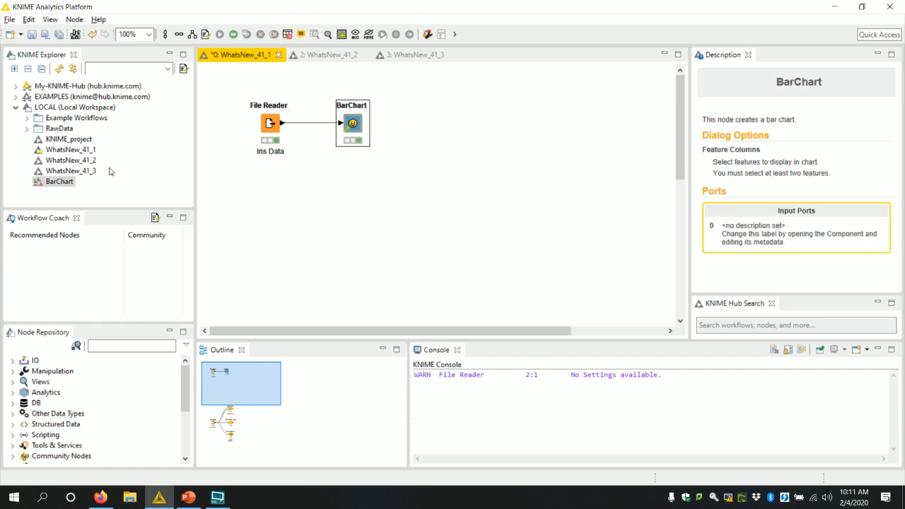
Review the Column Filter Configuration settings inside the shared BarChart component, including the validation options, and close the component
double_click(62, 185)
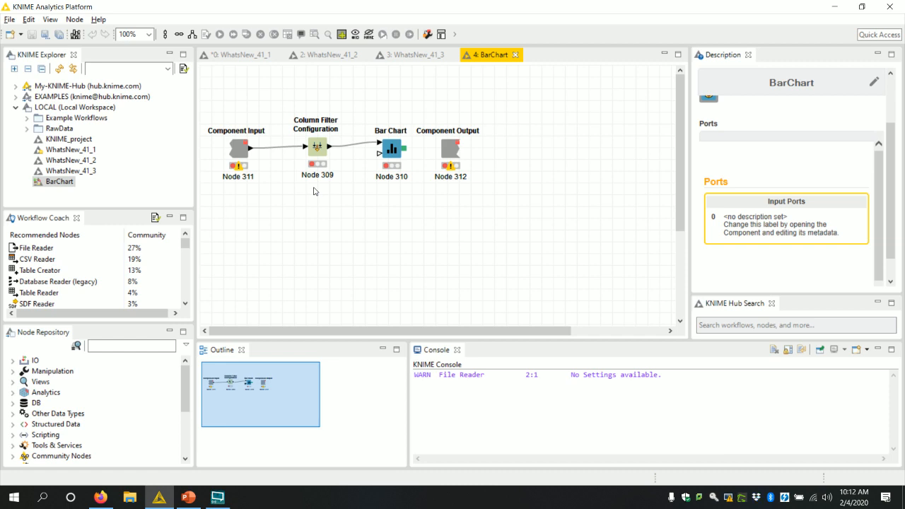
double_click(323, 148)
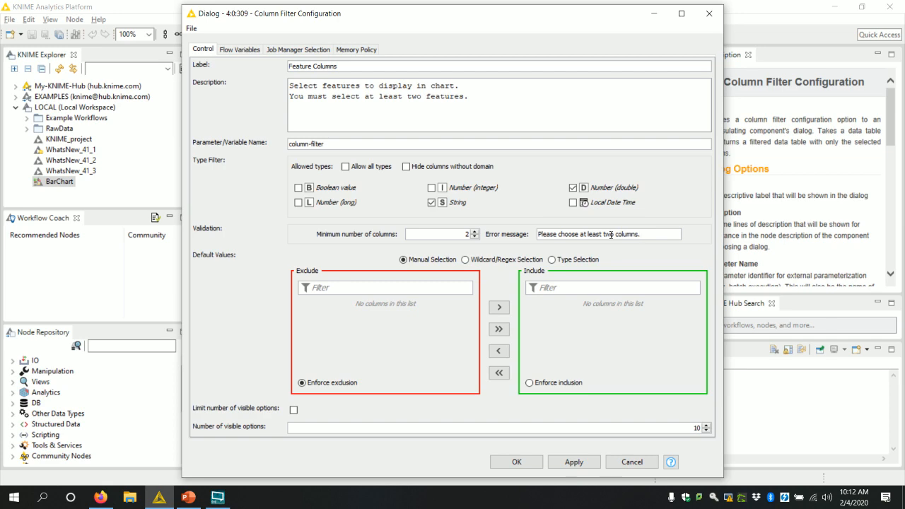
left_click(712, 14)
left_click(516, 54)
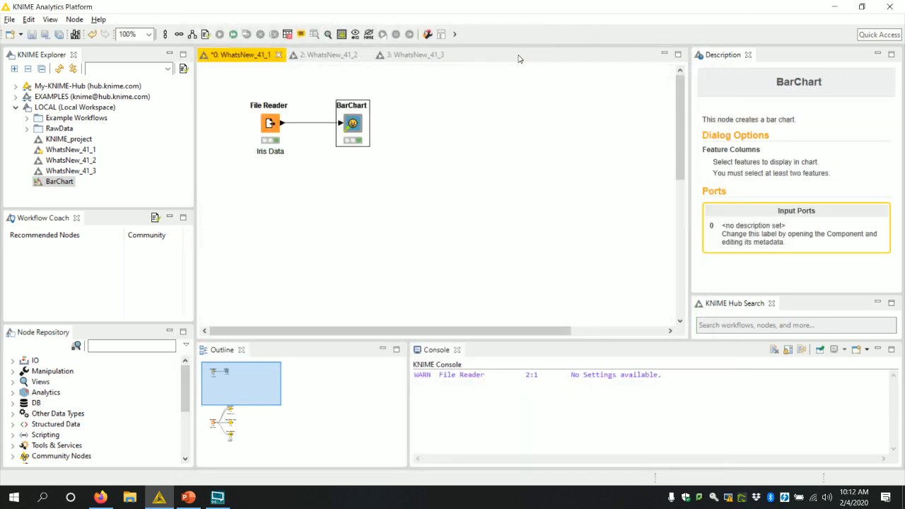
Try to exclude sepal length, sepal width, petal length and petal width from the workflow's BarChart component, leaving only class included
double_click(349, 125)
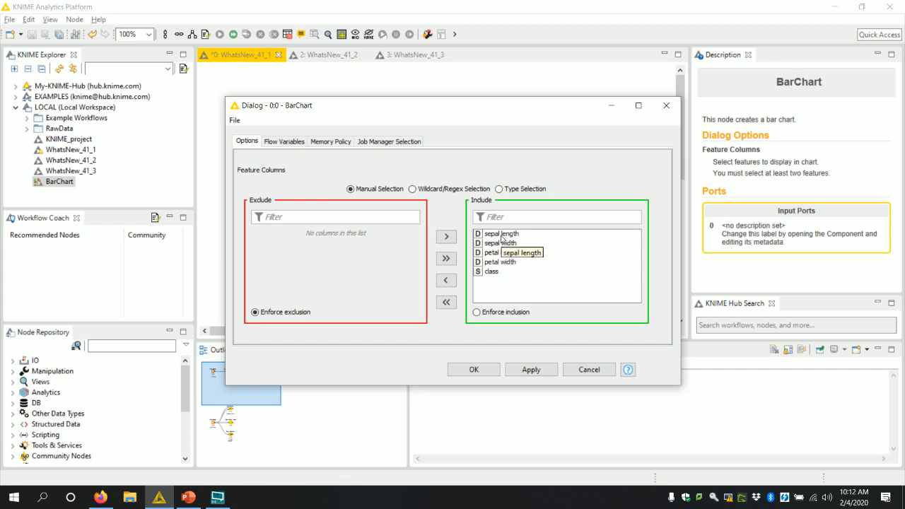
left_click(491, 265)
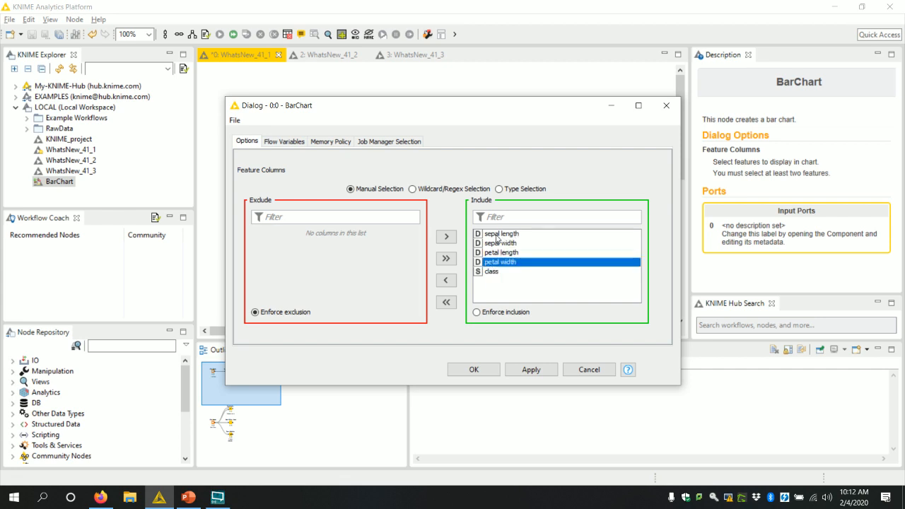
left_click(498, 235, "shift")
left_click(445, 280)
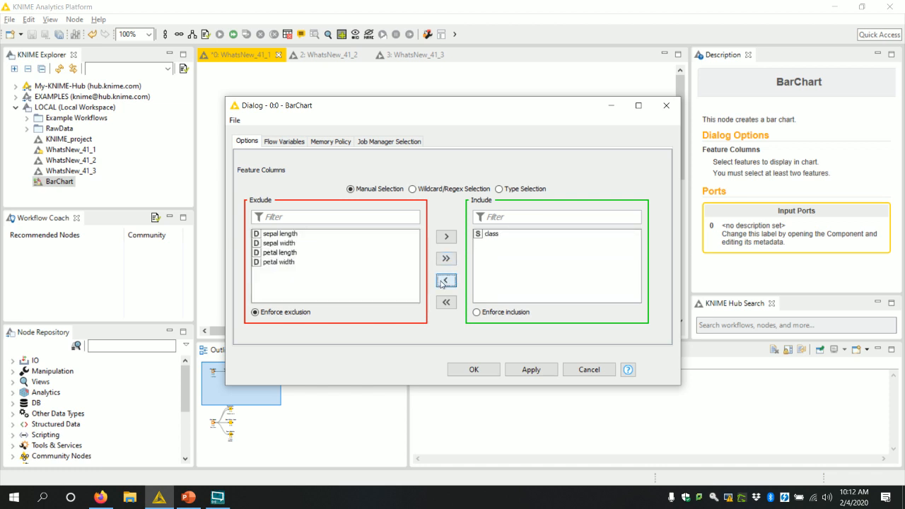
left_click(470, 374)
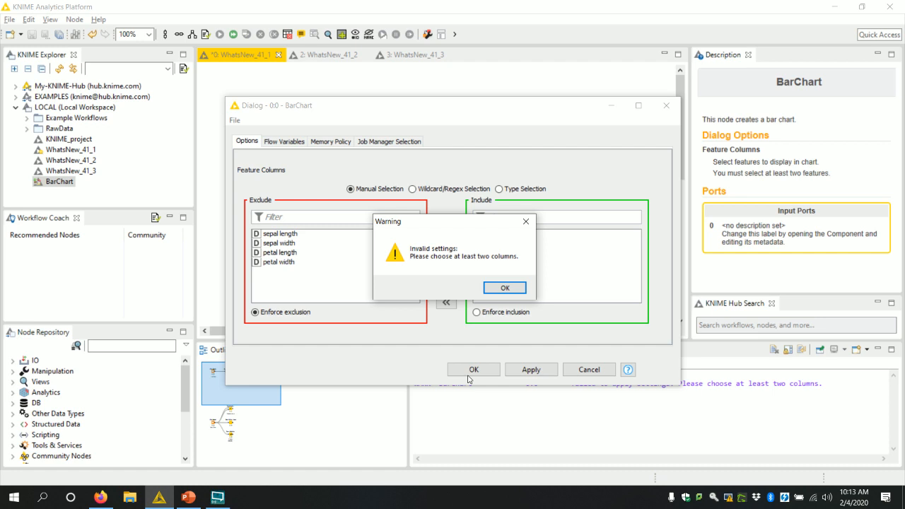
left_click(503, 290)
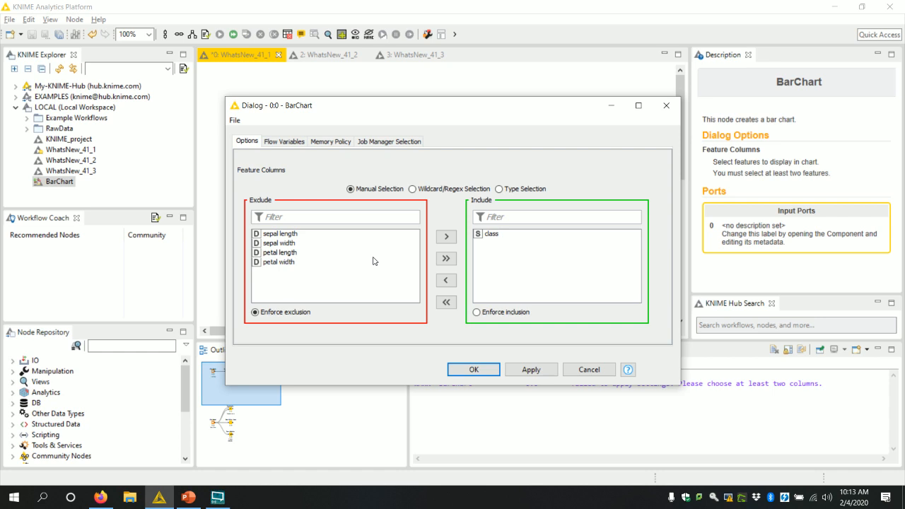
left_click(667, 106)
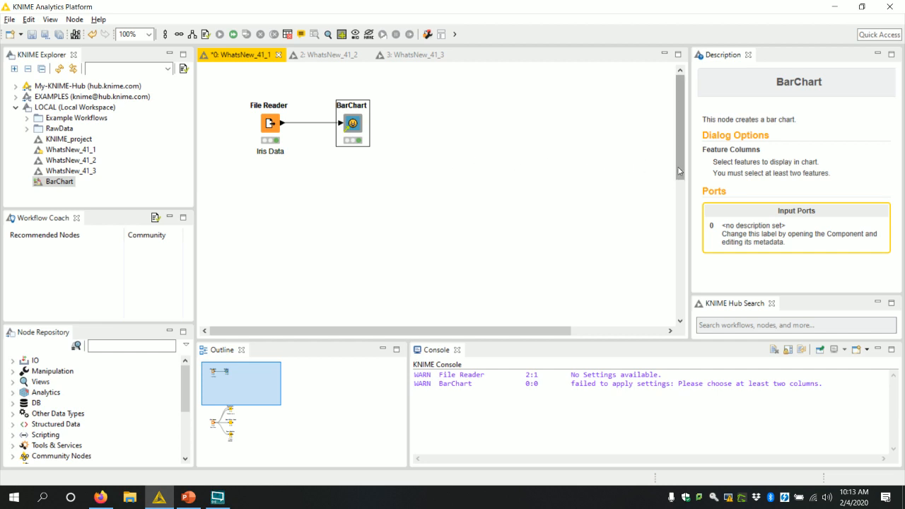
Add six more input ports to the Concatenate node labelled Dynamic ports
left_click_drag(679, 171, 673, 267)
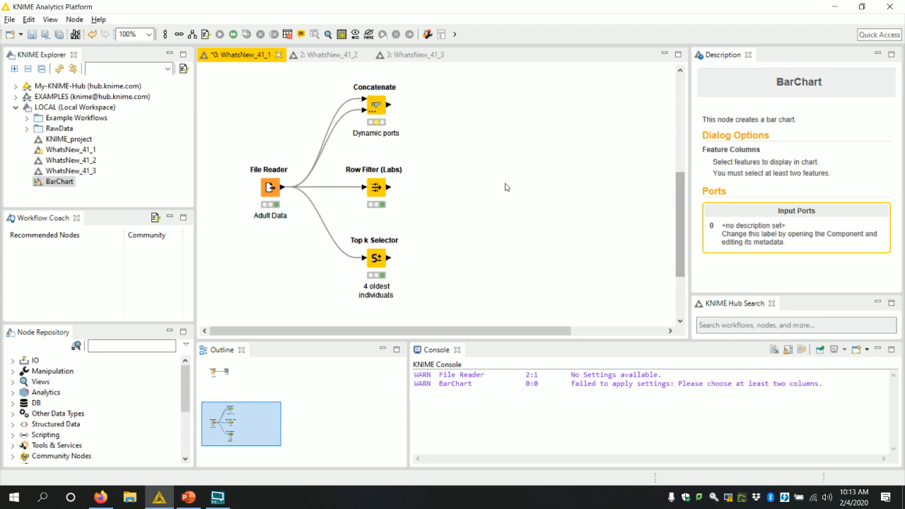
left_click(375, 117)
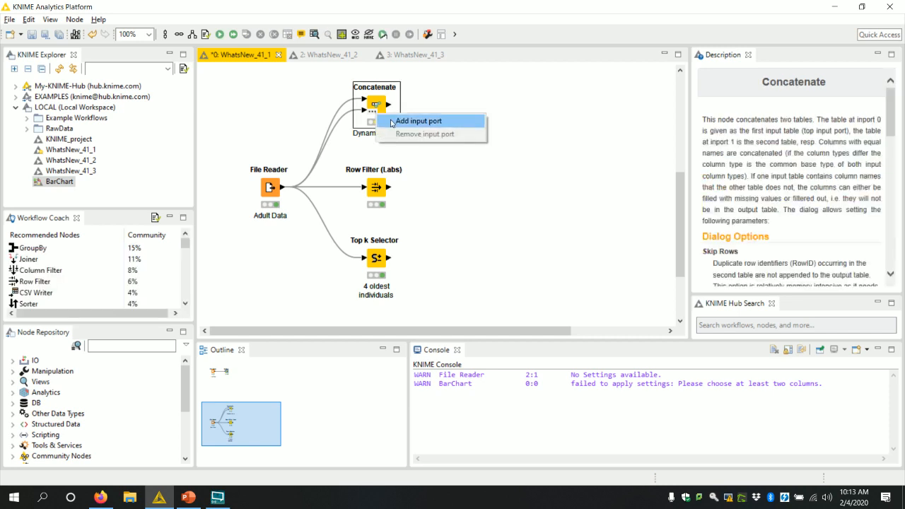
left_click(393, 121)
left_click(368, 113)
left_click(386, 119)
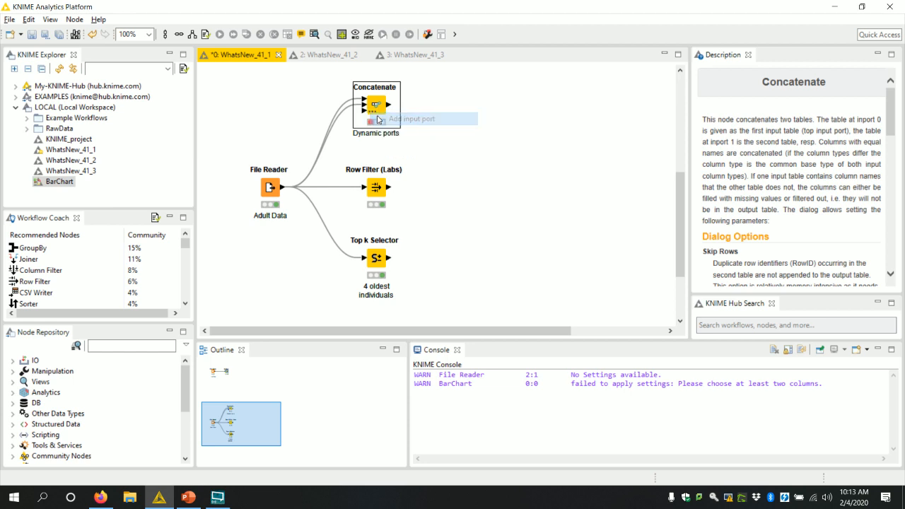
left_click(375, 115)
left_click(385, 119)
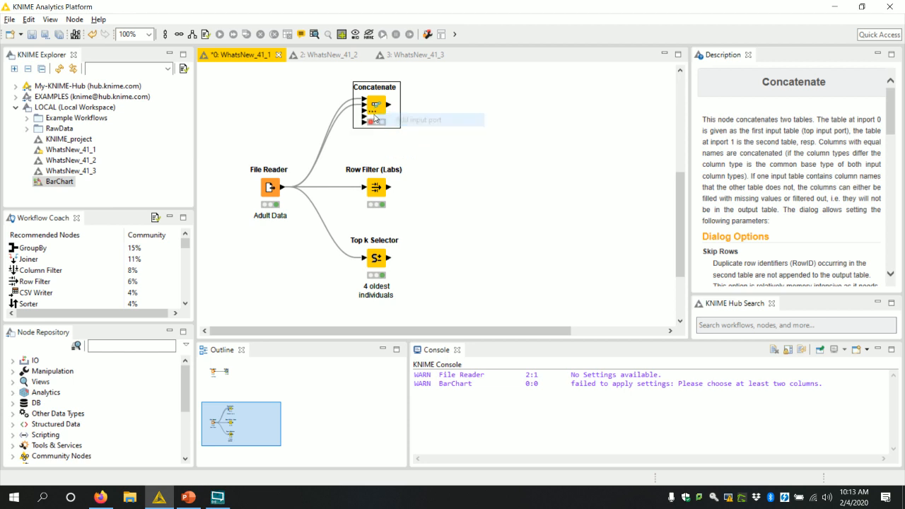
left_click(375, 115)
left_click(380, 119)
left_click(375, 115)
left_click(381, 121)
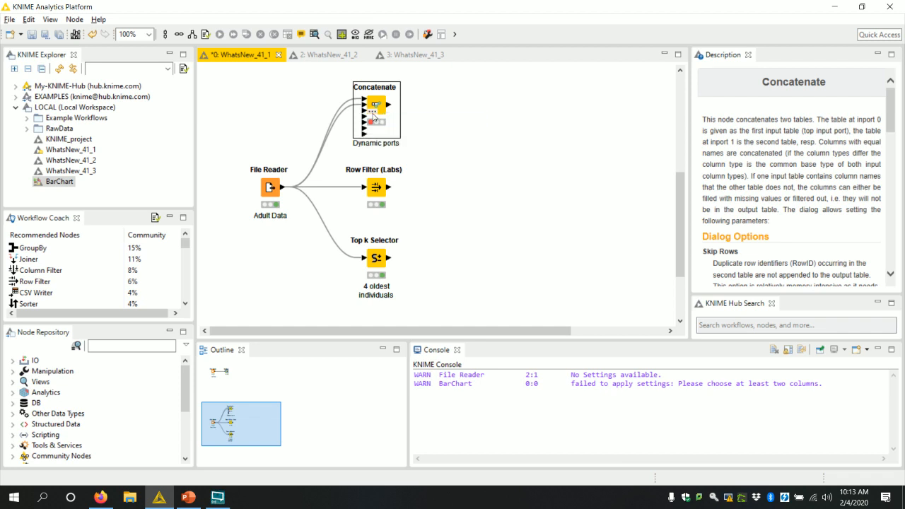
left_click(375, 115)
left_click(383, 122)
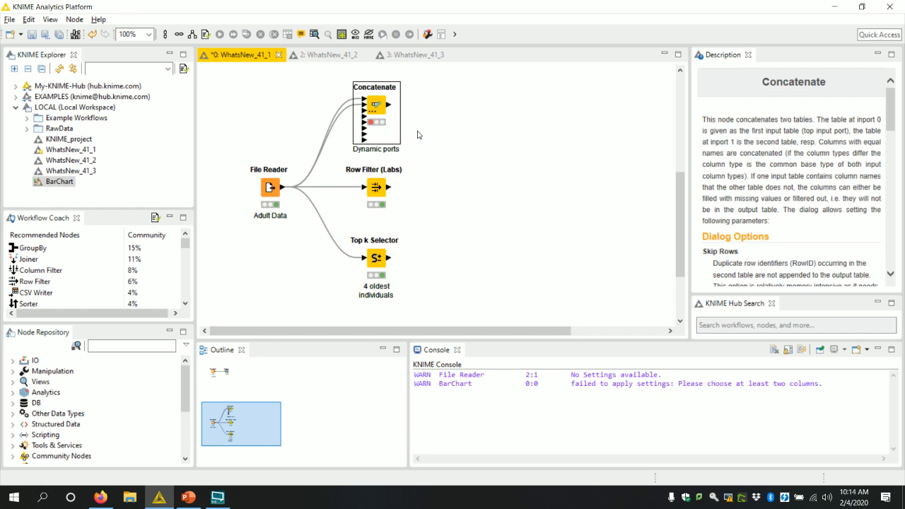
Undo all the input ports added to the Concatenate node and deselect the node
key("ctrl+z")
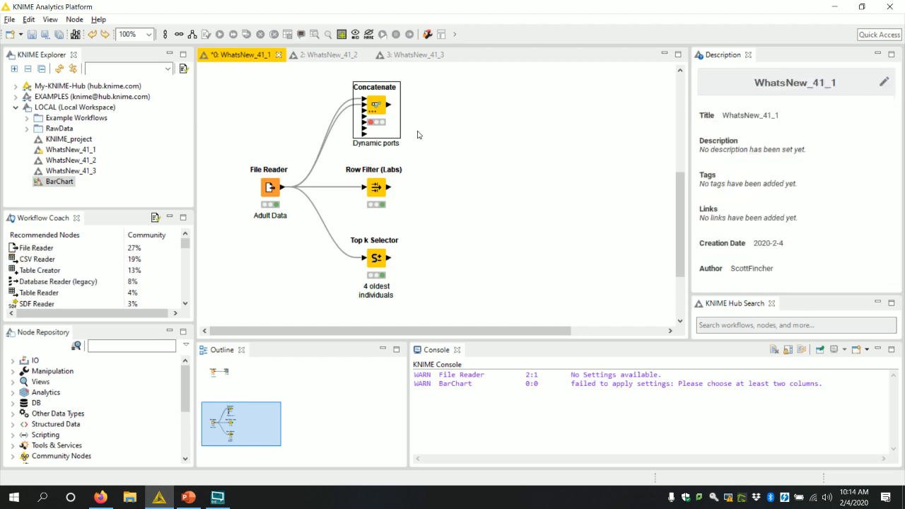
key("ctrl+z")
key("ctrl+z")
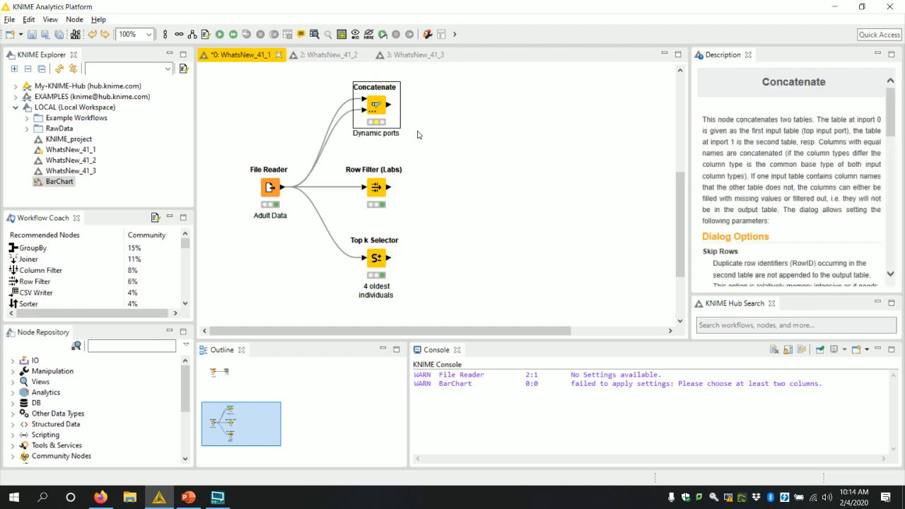
left_click(465, 200)
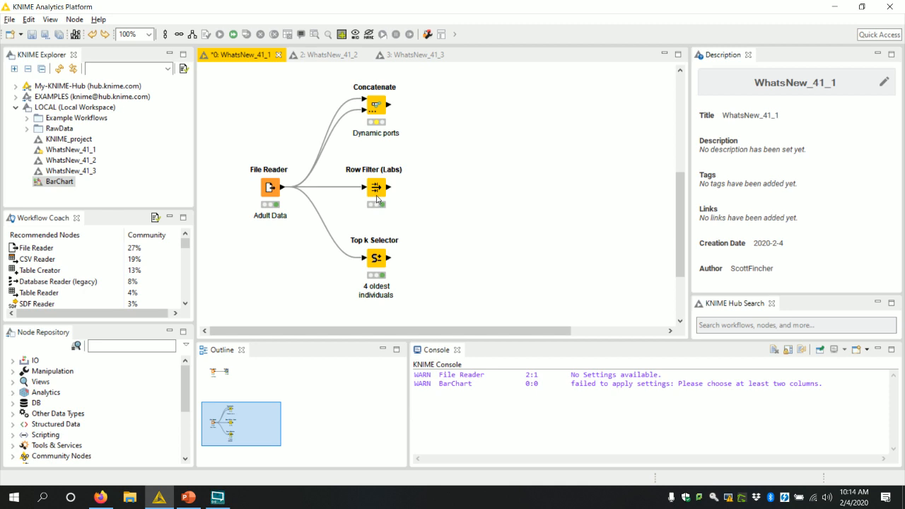
Examine the Adult Data File Reader's output table at an enlarged size across all columns, and close it
right_click(280, 190)
left_click(323, 459)
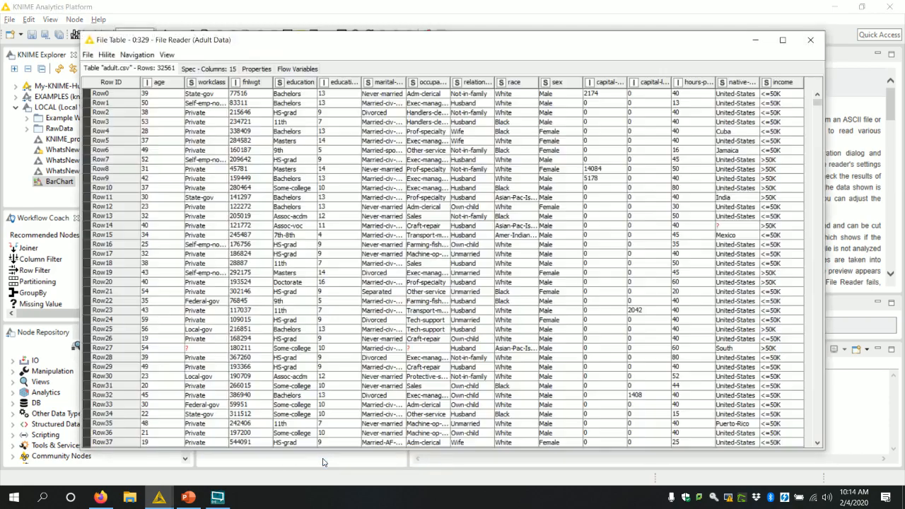
key("ctrl+plus")
key("ctrl+plus")
key("ctrl+plus")
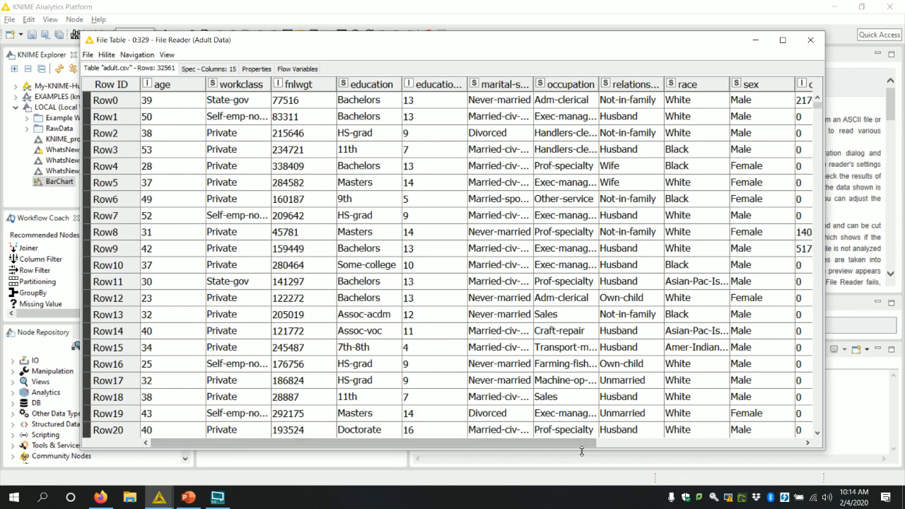
left_click_drag(576, 442, 783, 450)
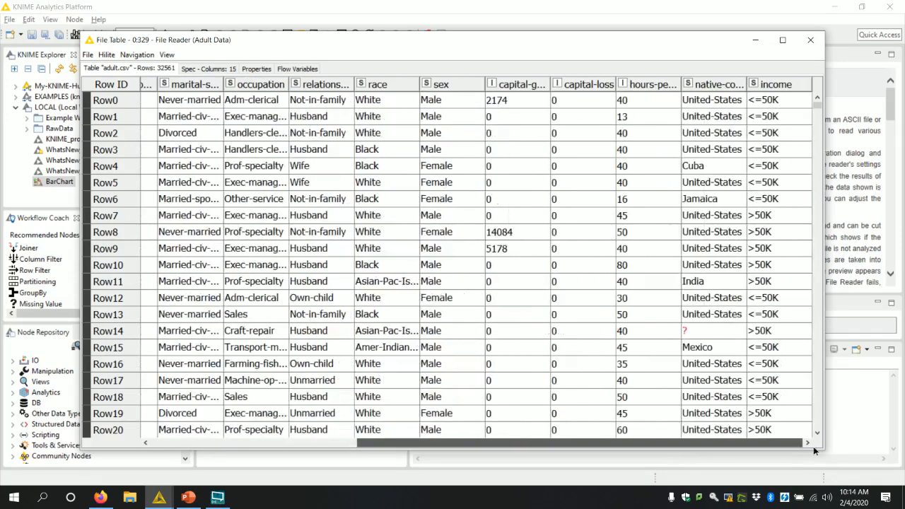
left_click(810, 39)
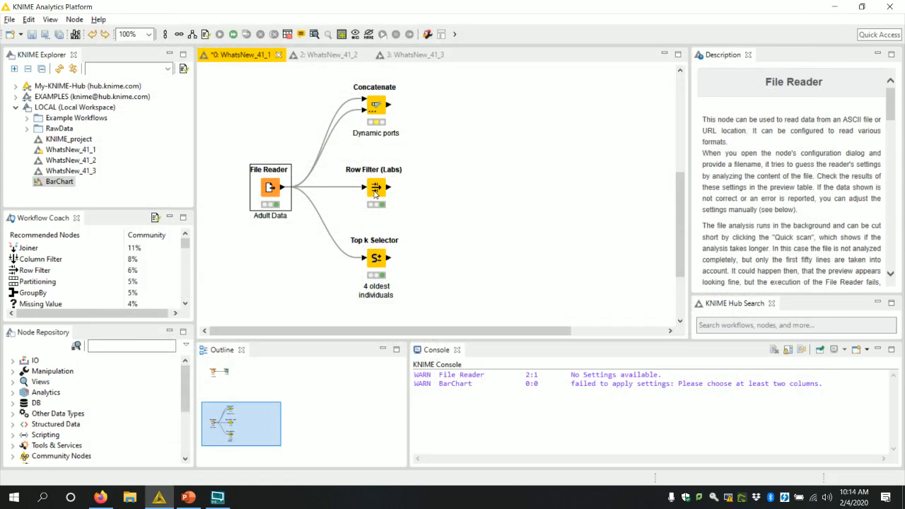
Try adding a condition inside a new AND group to the Row Filter (Labs) query, and discard the changes
double_click(375, 195)
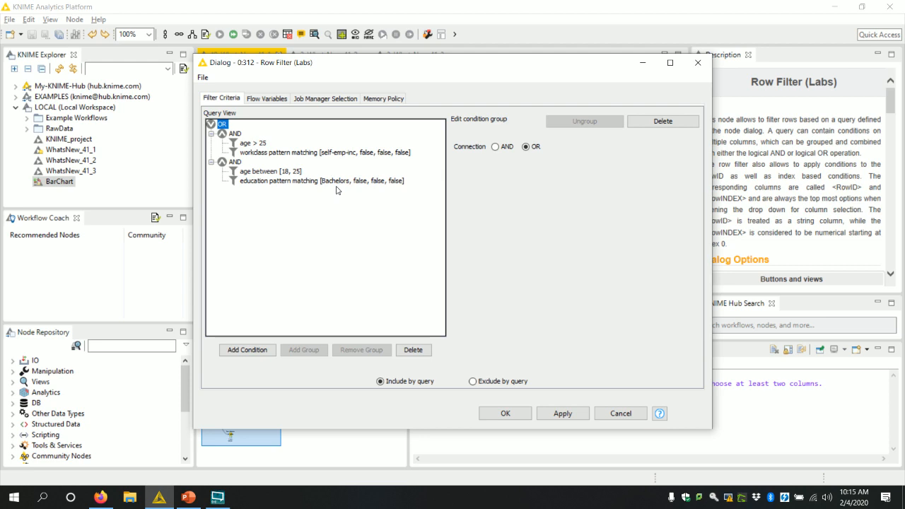
left_click(271, 352)
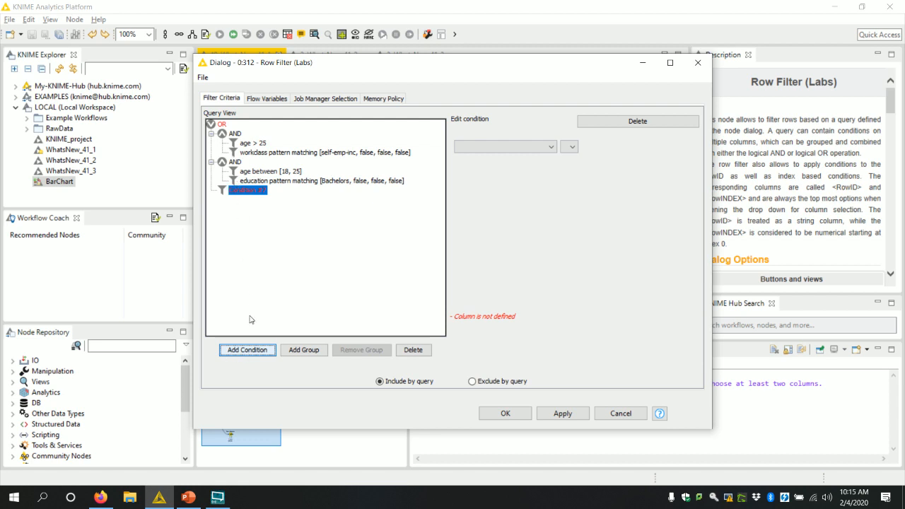
left_click(304, 350)
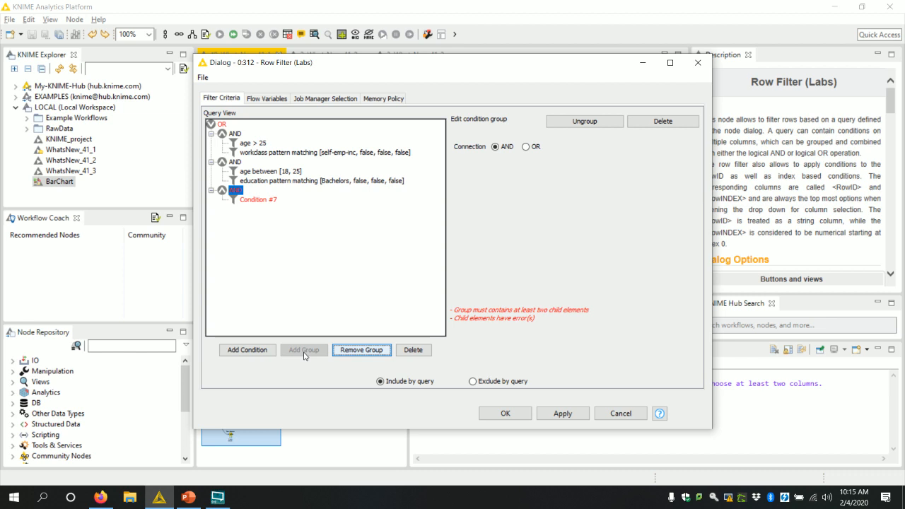
left_click(621, 413)
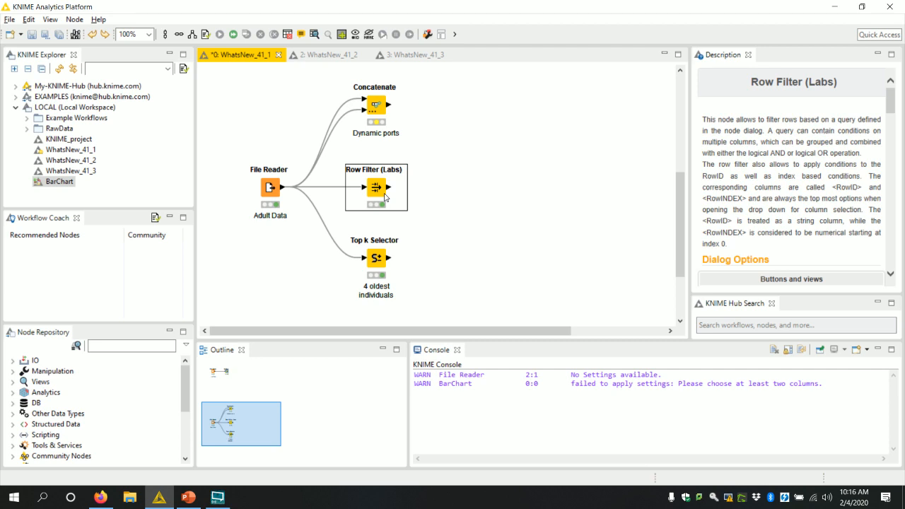
Try adding three further sort columns to the Top k Selector's settings, and discard the changes
left_click(379, 273)
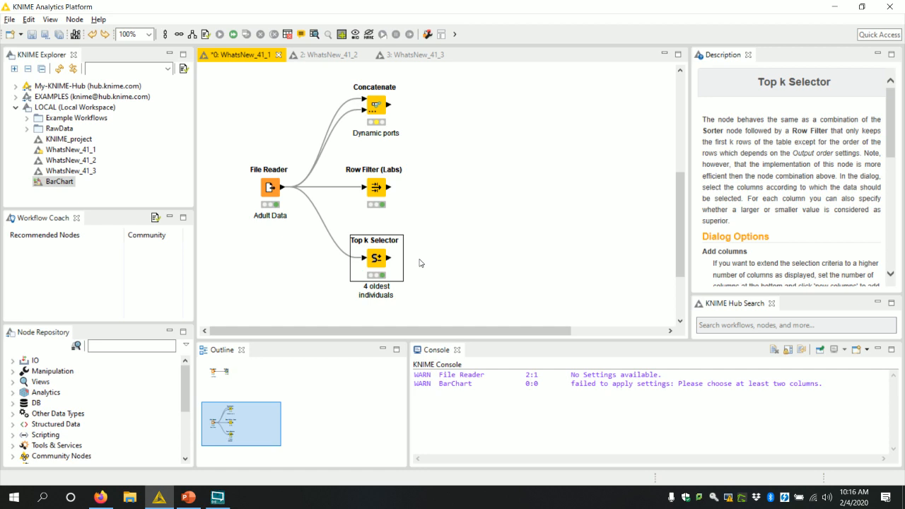
double_click(380, 261)
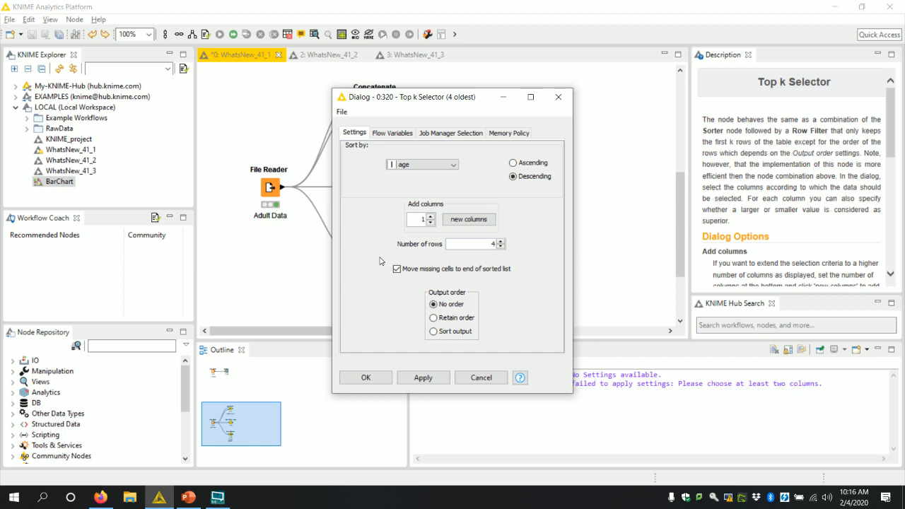
left_click(422, 166)
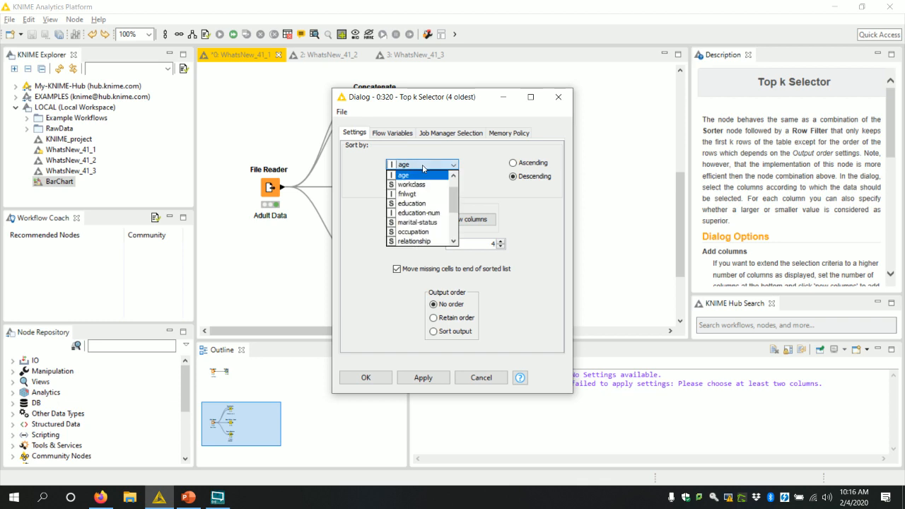
left_click(485, 150)
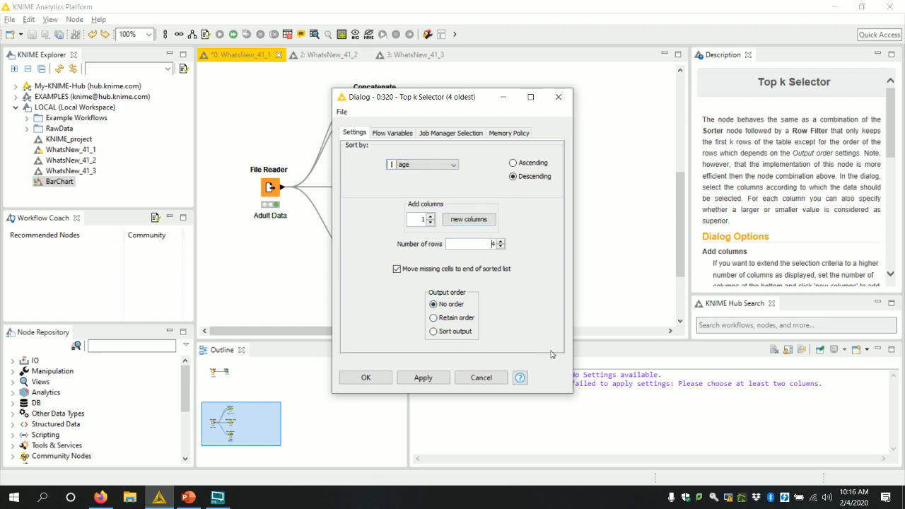
left_click(480, 243)
left_click(460, 221)
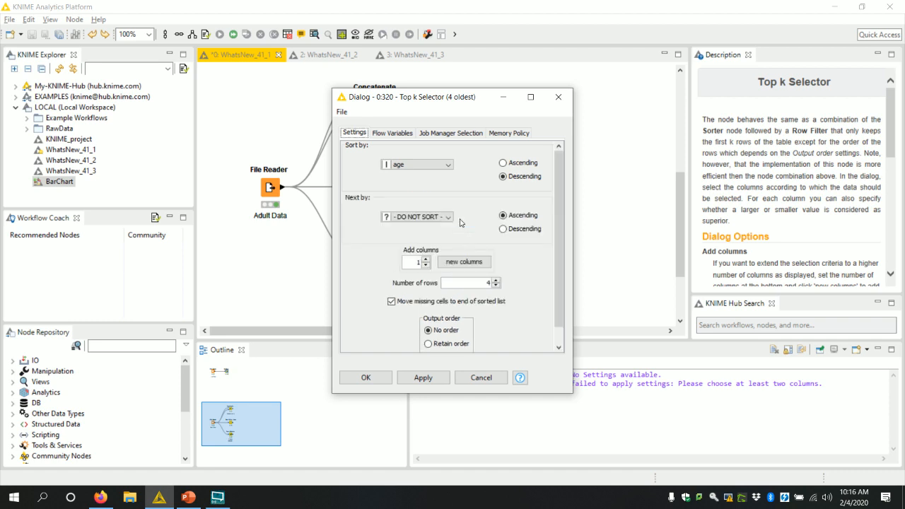
left_click(462, 261)
left_click(464, 314)
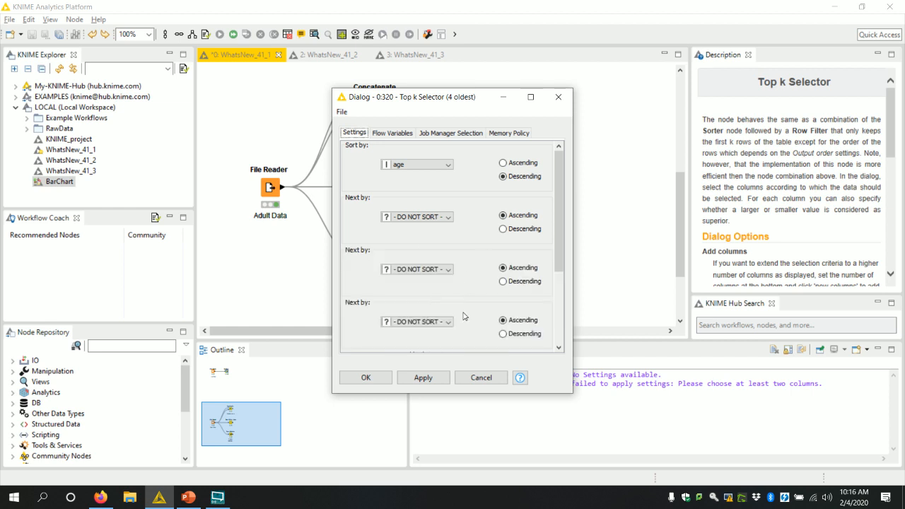
left_click(485, 378)
View the Top k Selector's output table of the four oldest individuals and close it
right_click(384, 267)
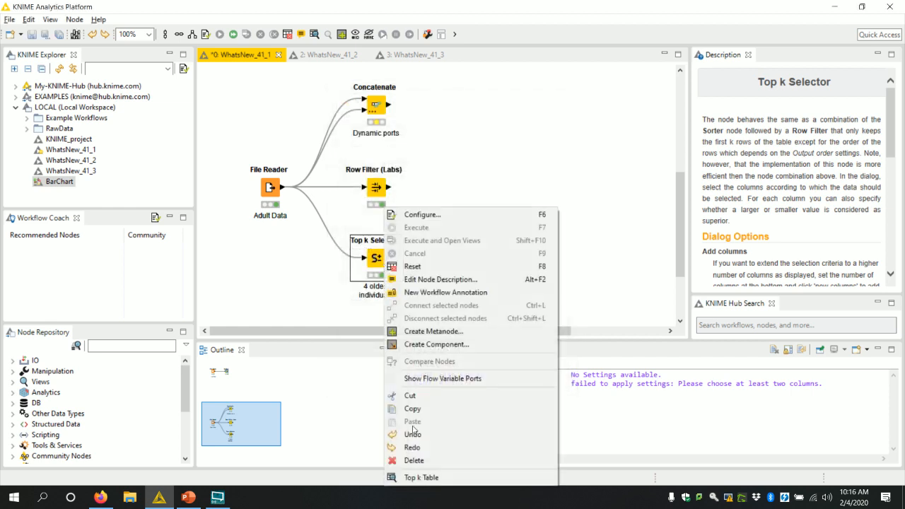
left_click(427, 477)
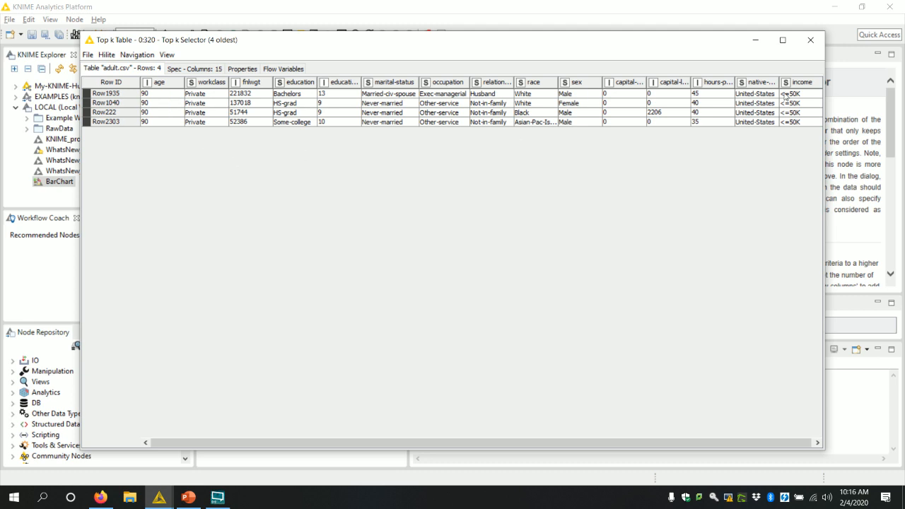
left_click(811, 38)
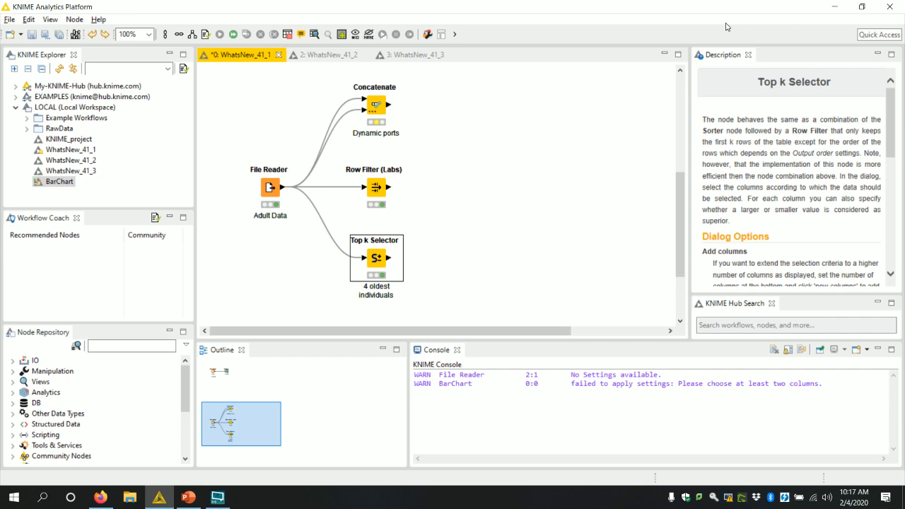
Switch to the PowerPoint webinar deck, run the slide show and advance to the Guided Labeling slide
key("alt+Tab")
key("Tab")
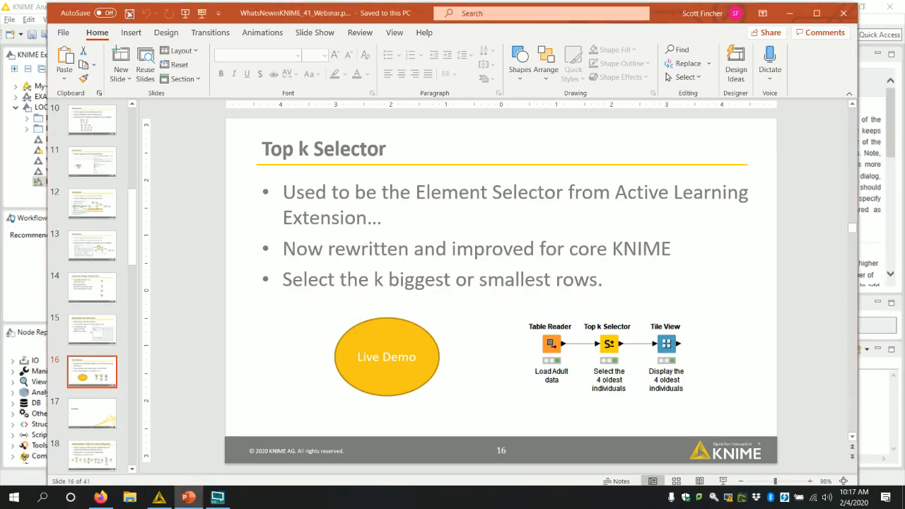
left_click(202, 14)
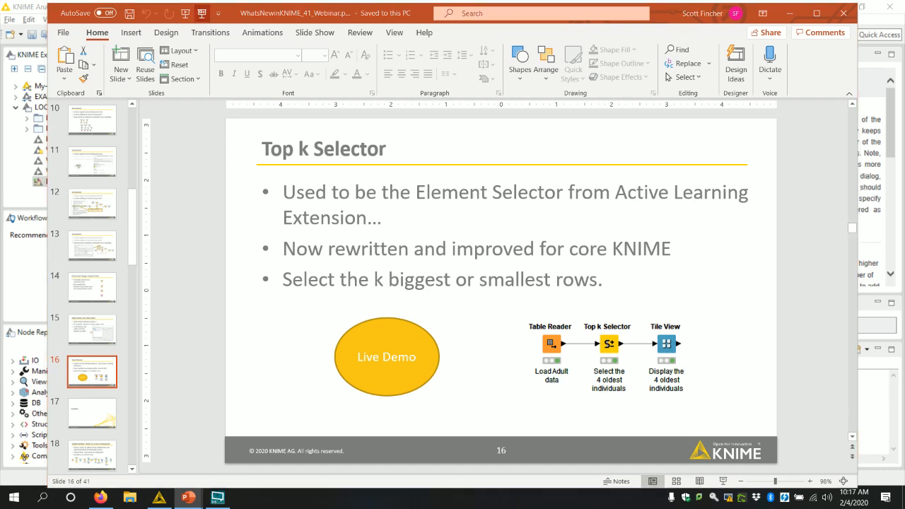
key("Right")
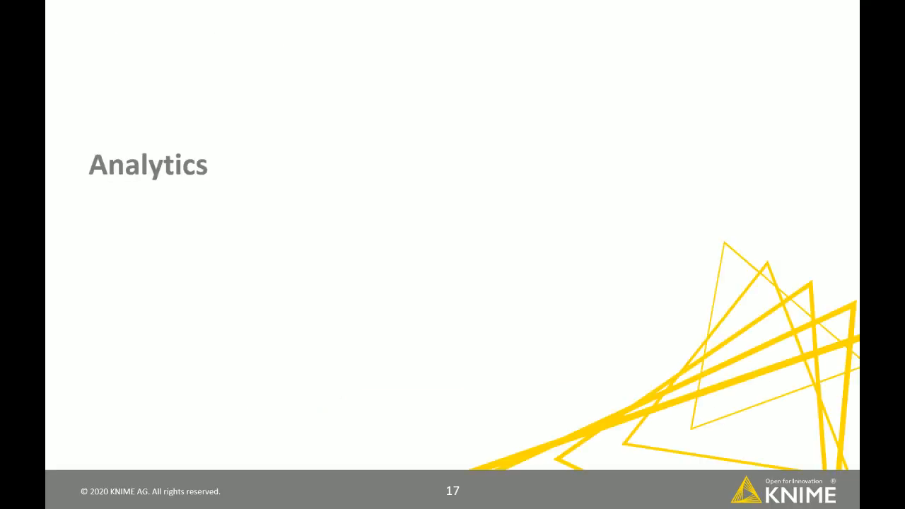
key("Right")
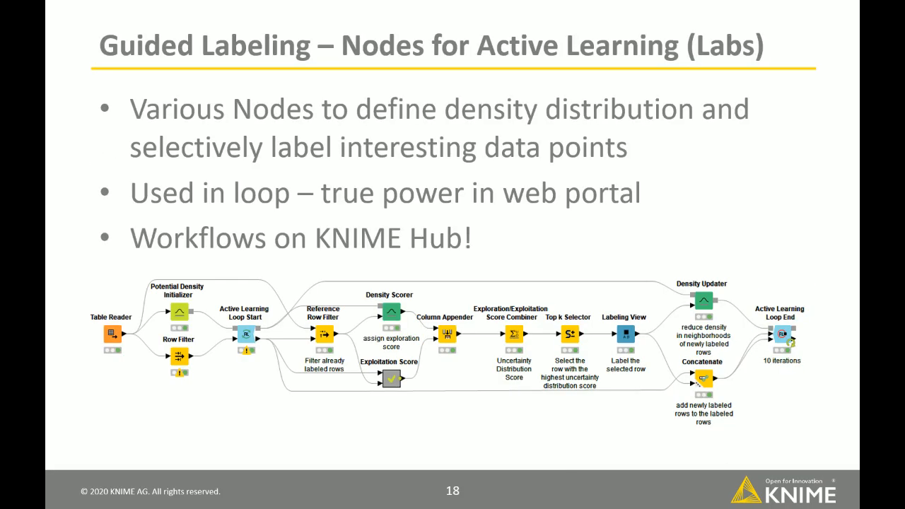
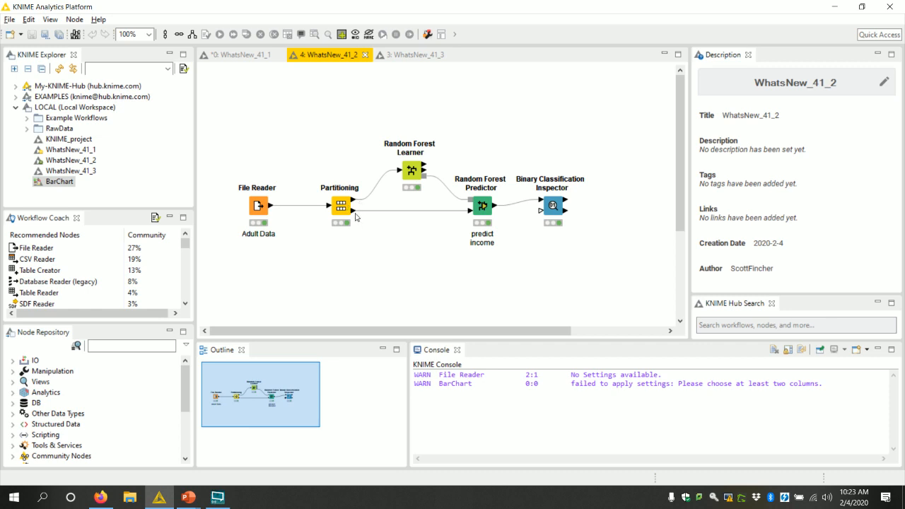
Review the Random Forest Predictor's prediction settings, including the individual class probabilities option, and close them unchanged
mouse_move(352, 204)
mouse_move(421, 180)
double_click(485, 210)
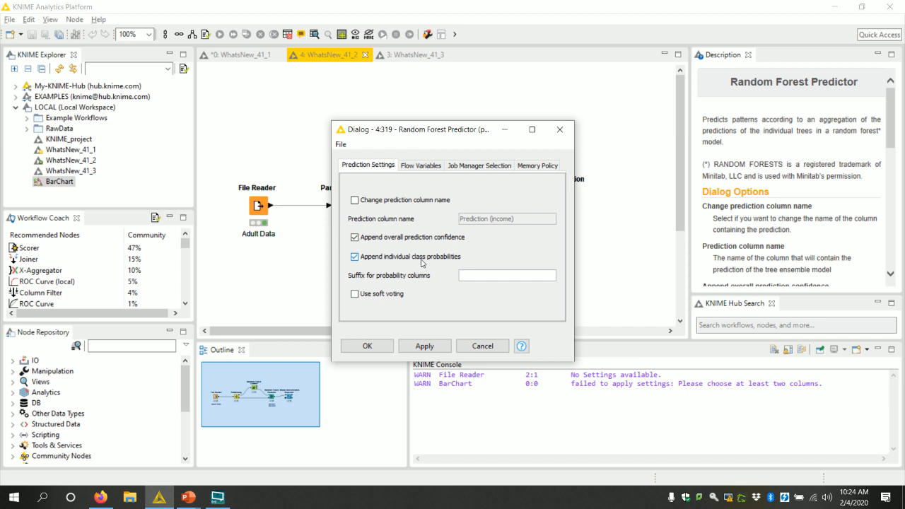
left_click(558, 130)
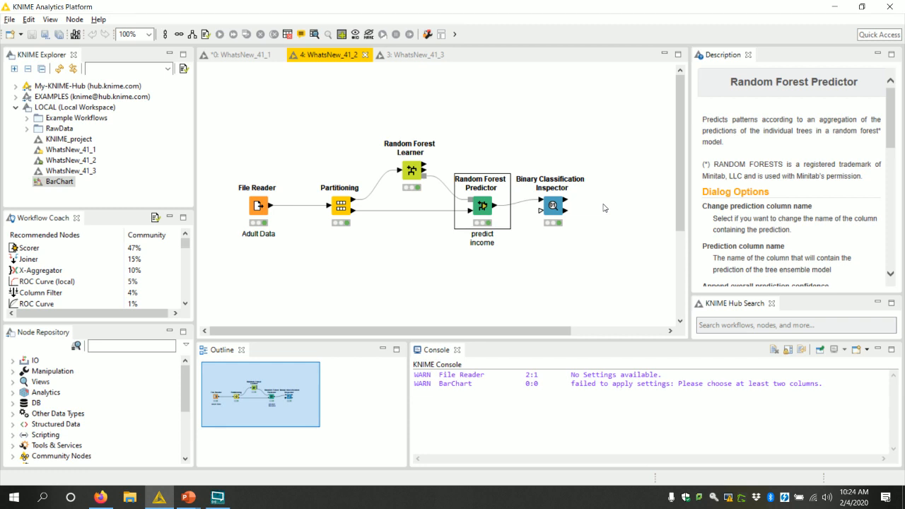
Open the Binary Classification Inspector's interactive view and examine the AUC and Accuracy values in the scoring metrics chart
right_click(559, 207)
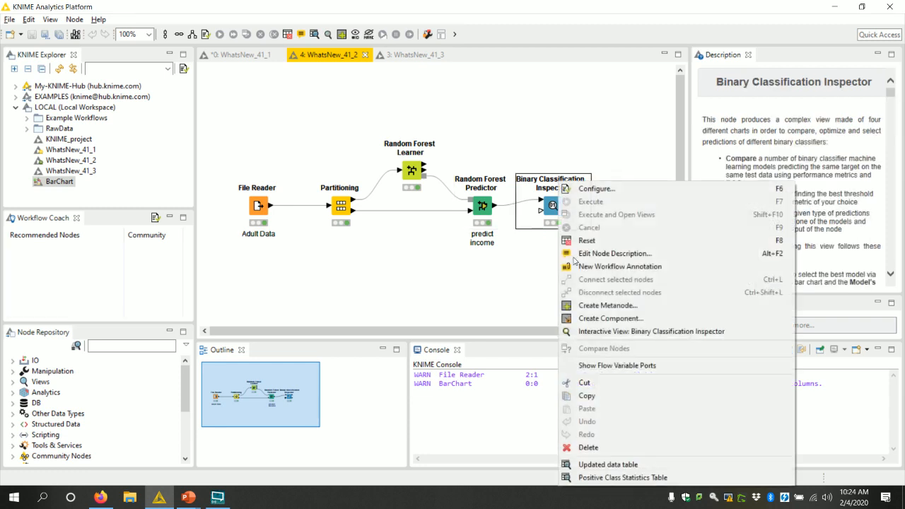
left_click(607, 332)
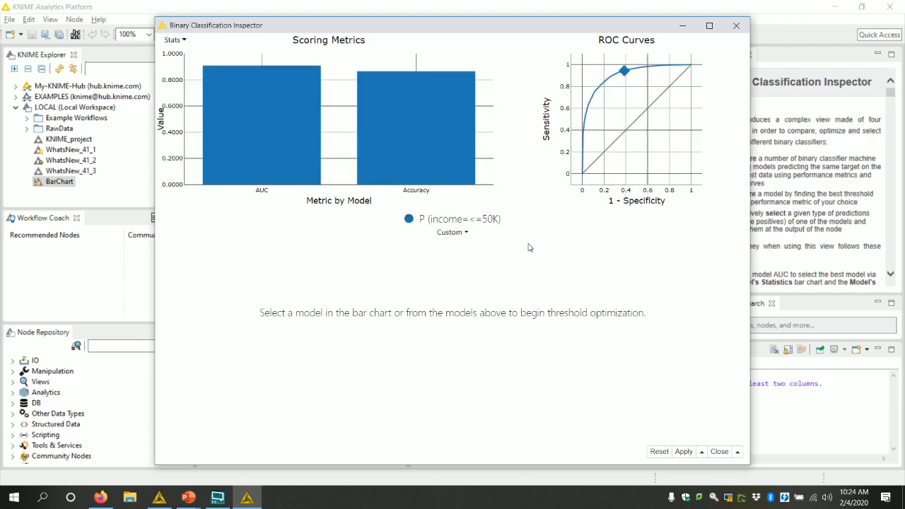
mouse_move(382, 111)
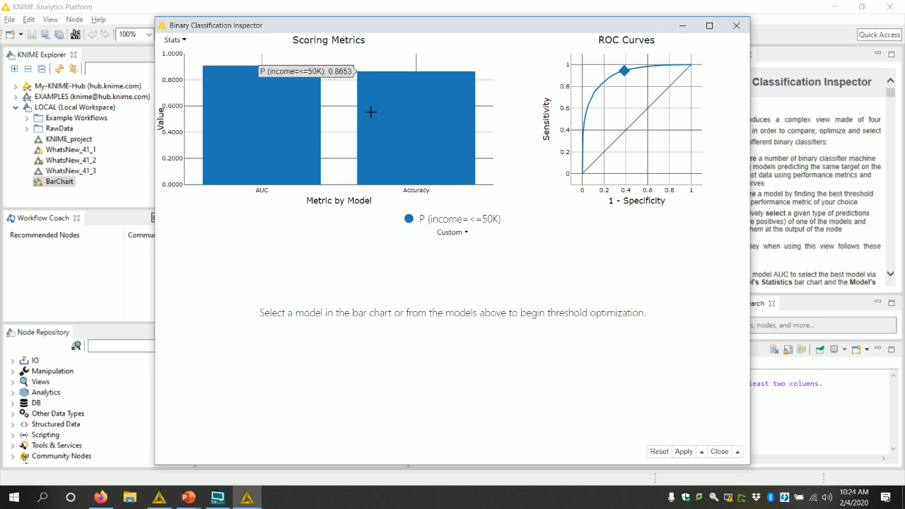
mouse_move(297, 87)
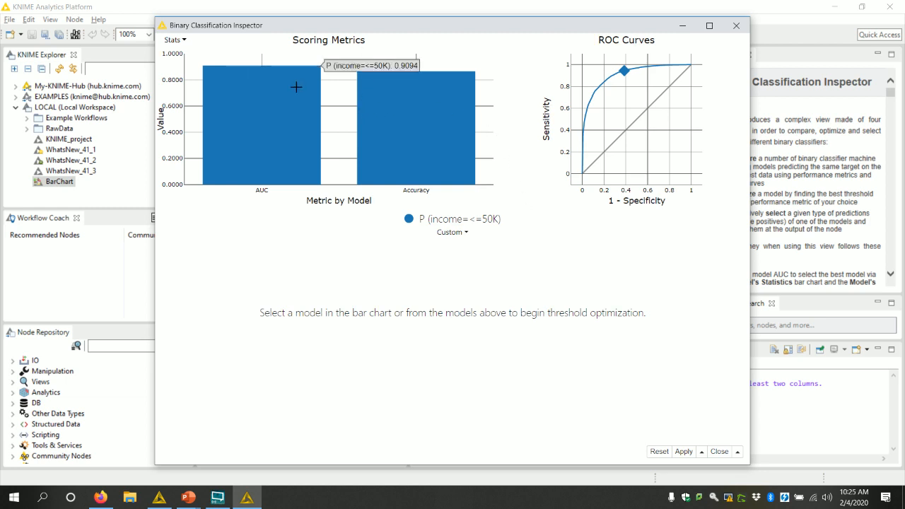
mouse_move(436, 112)
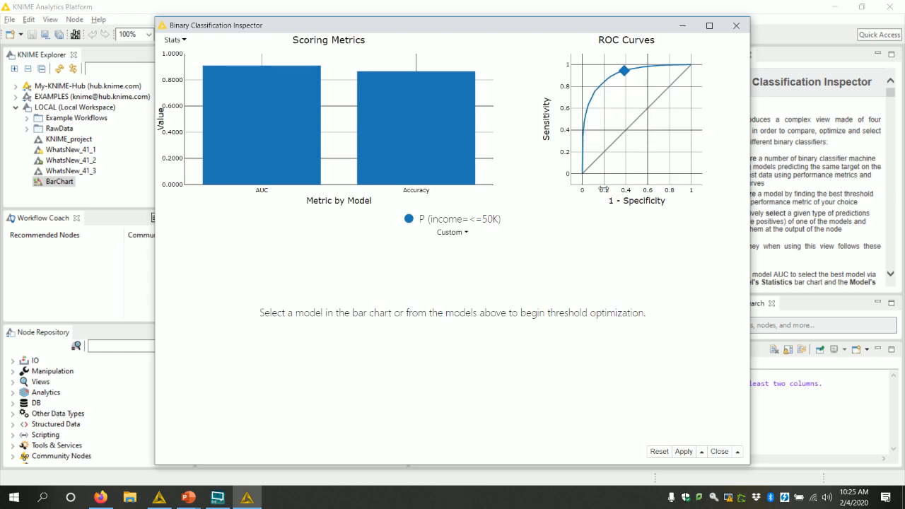
mouse_move(447, 133)
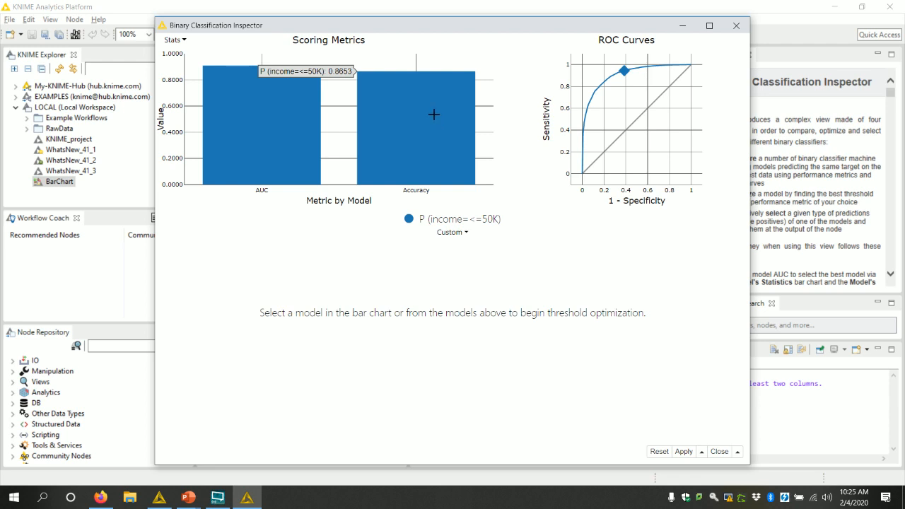
Select the P (income=<=50K) model for threshold optimization and raise its threshold to 0.532
left_click(434, 115)
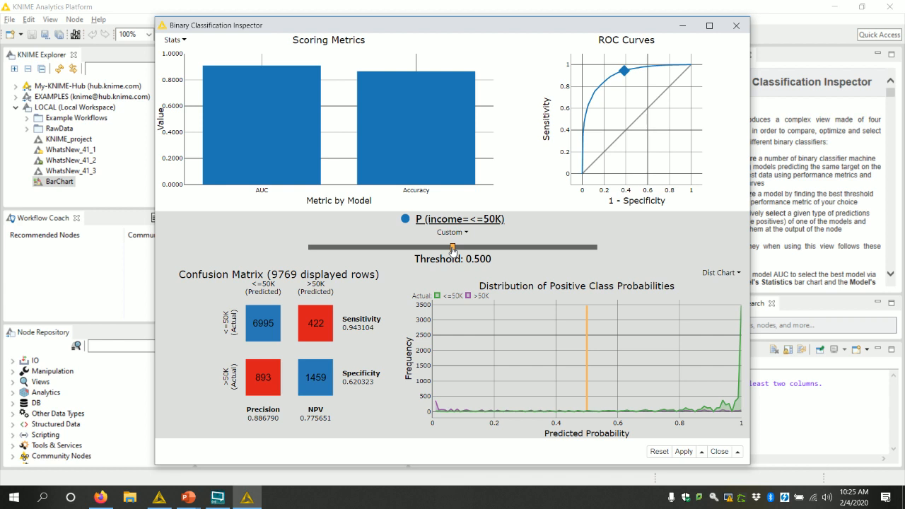
mouse_move(452, 250)
left_mouse_down()
mouse_move(595, 256)
mouse_move(453, 260)
left_mouse_up()
mouse_move(455, 256)
left_mouse_down()
mouse_move(400, 273)
mouse_move(308, 266)
mouse_move(462, 252)
left_mouse_up()
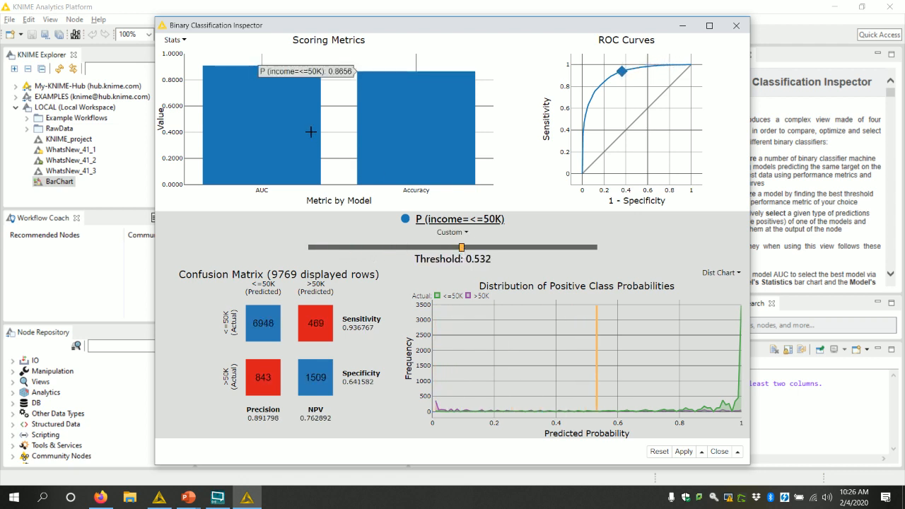
Add Sensitivity, Specificity and Balanced Accuracy to the scoring metrics chart
left_click(174, 40)
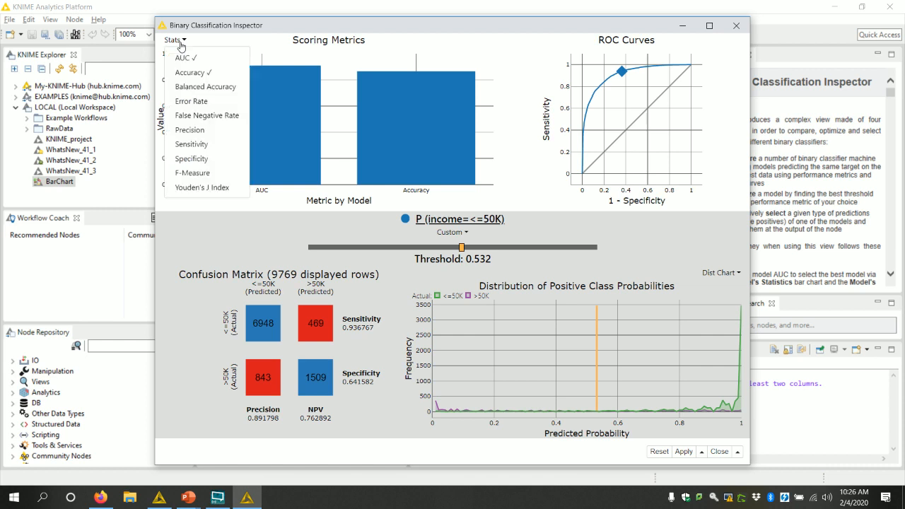
left_click(206, 145)
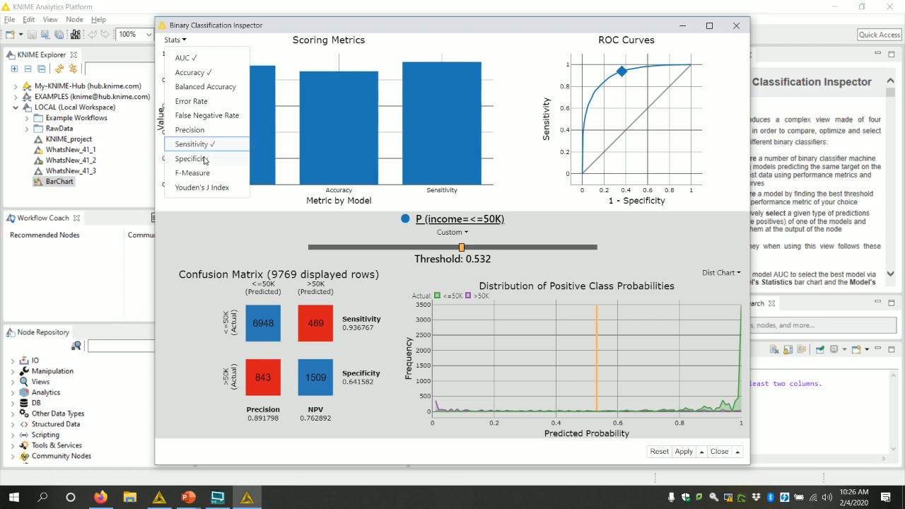
right_click(205, 160)
left_click(199, 162)
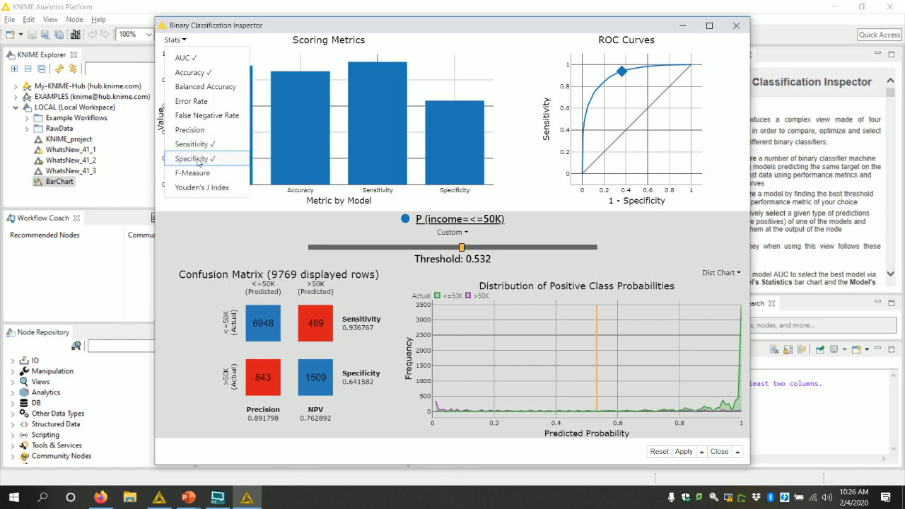
left_click(193, 87)
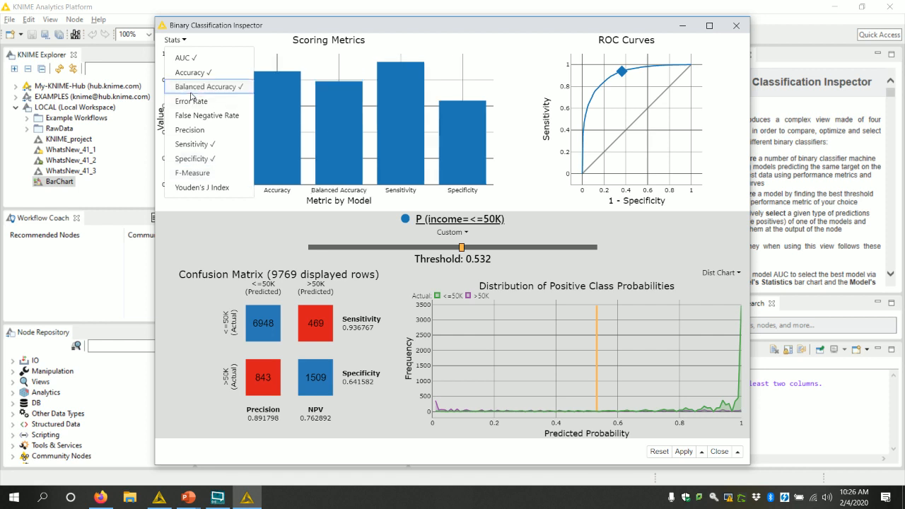
left_click(510, 67)
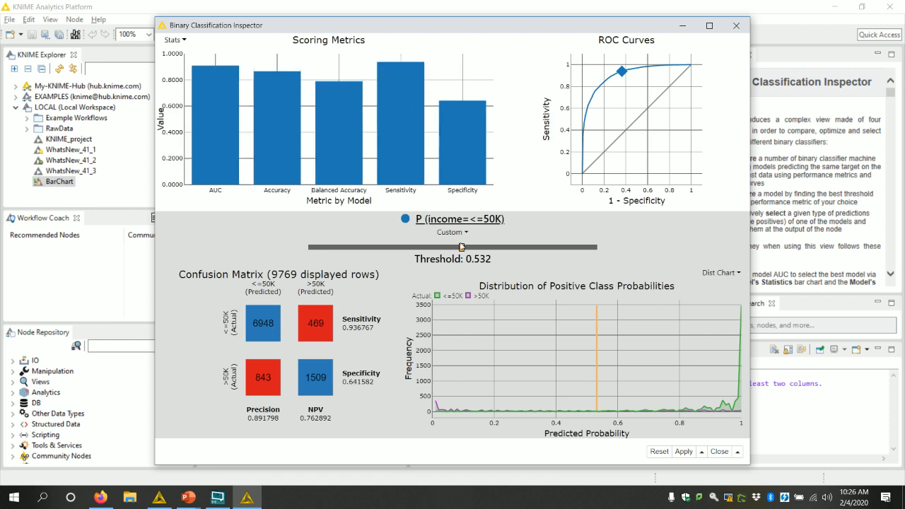
Try a threshold of 0.546 for the model, followed by the Max Sensitivity and Max Accuracy threshold methods
mouse_move(461, 249)
left_mouse_down()
mouse_move(355, 253)
mouse_move(568, 249)
mouse_move(467, 260)
left_mouse_up()
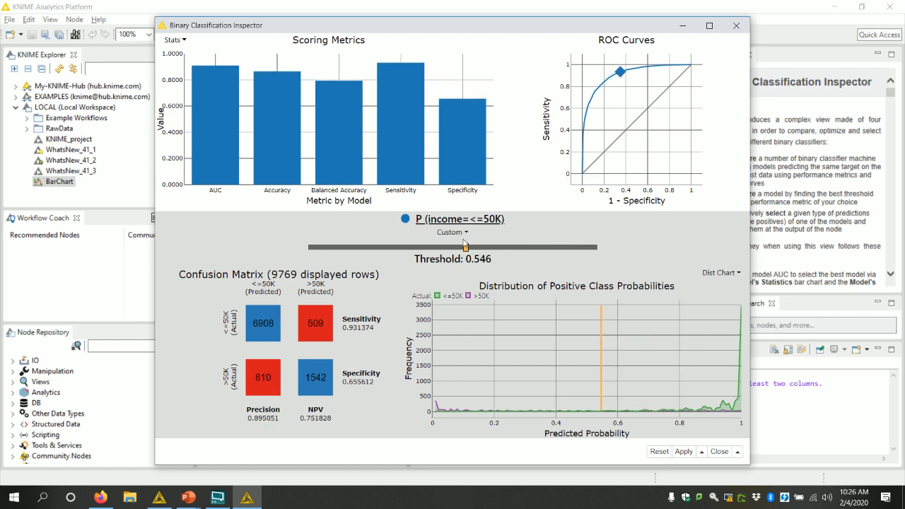
left_click(458, 233)
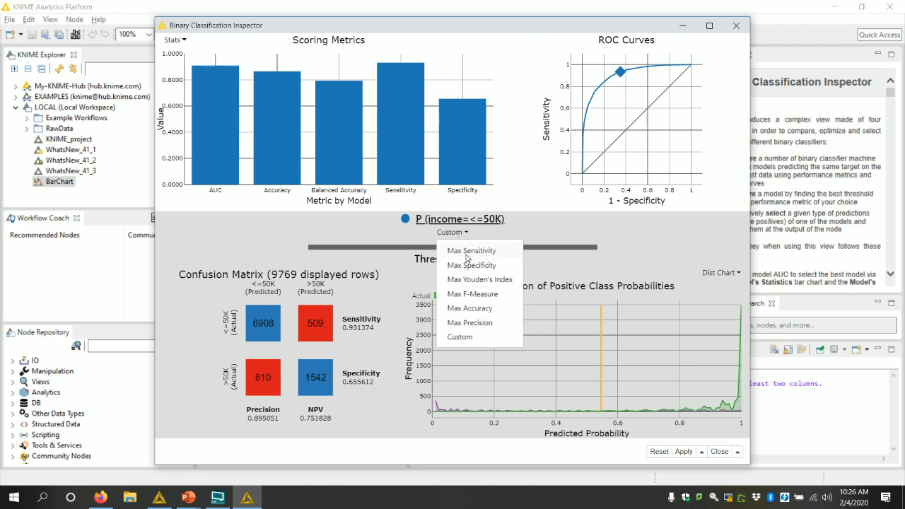
left_click(468, 255)
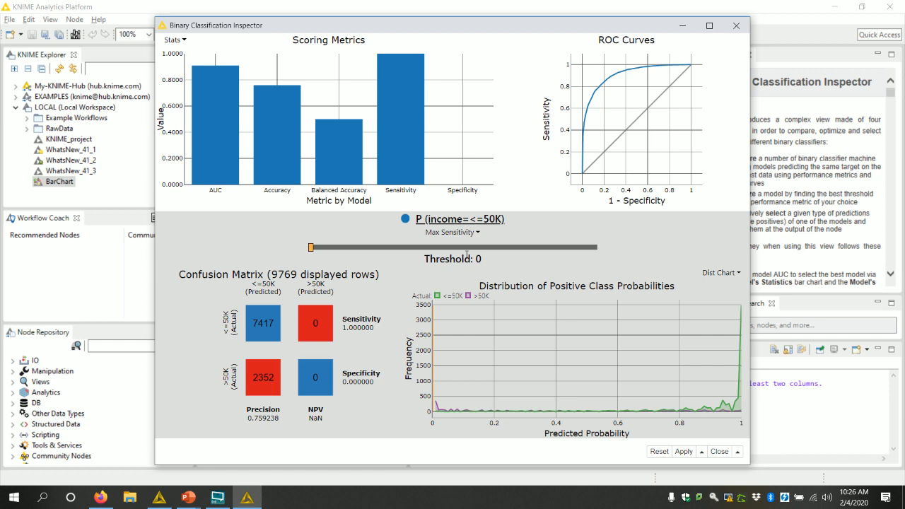
left_click(448, 234)
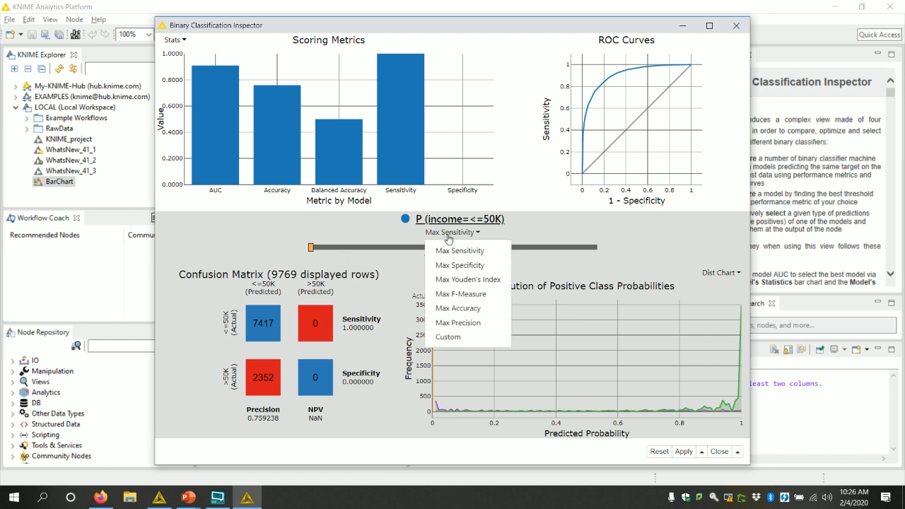
left_click(467, 308)
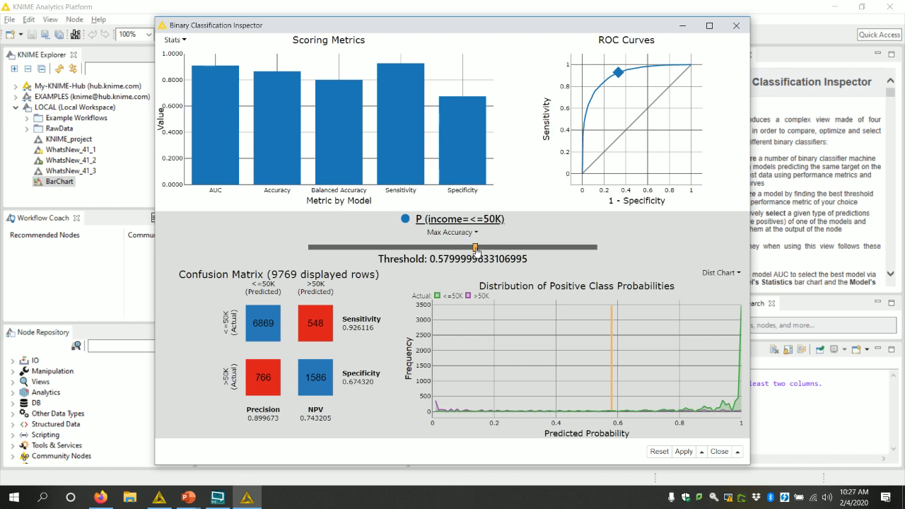
Lower the model's threshold to about 0.506 and close the interactive view without applying the changes
mouse_move(476, 249)
left_mouse_down()
mouse_move(449, 248)
mouse_move(502, 248)
mouse_move(444, 247)
mouse_move(527, 248)
mouse_move(424, 248)
mouse_move(455, 248)
left_mouse_up()
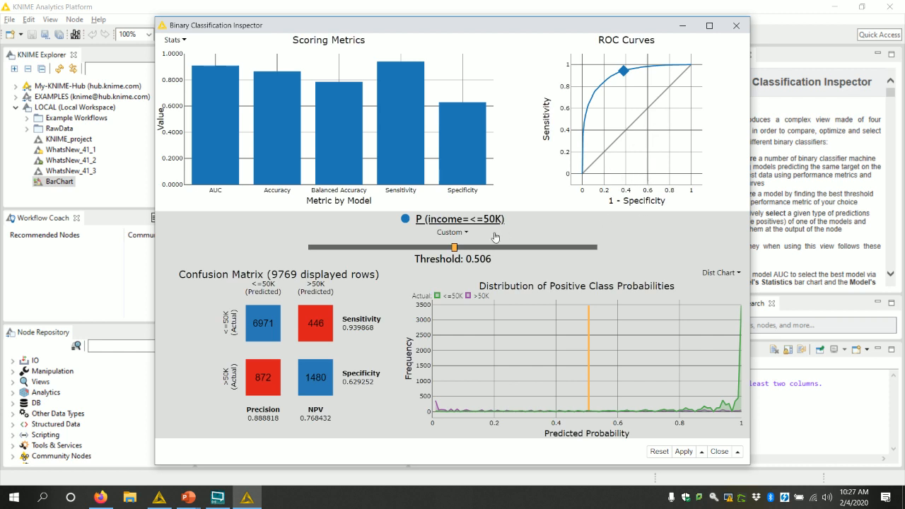
mouse_move(454, 251)
left_mouse_down()
mouse_move(463, 249)
mouse_move(451, 249)
left_mouse_up()
left_click(736, 26)
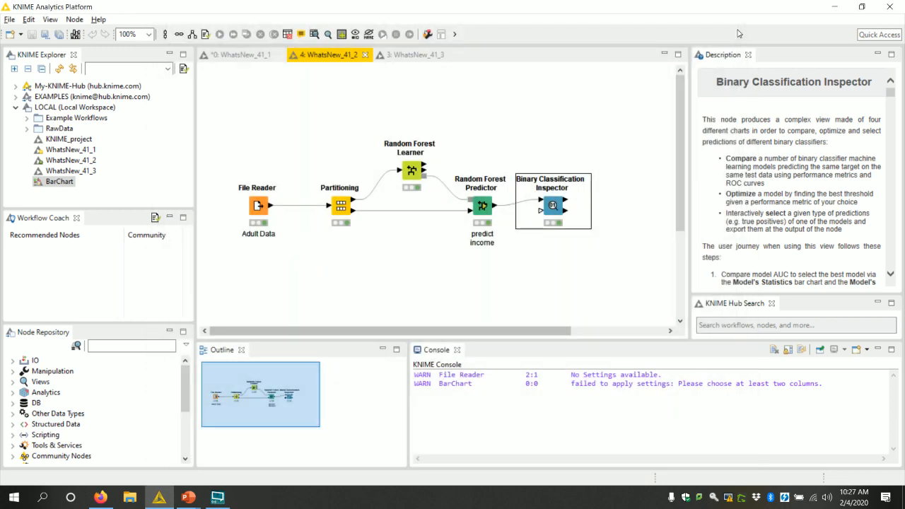
Switch to the PowerPoint webinar deck, resume the slide show and advance to the Databricks connectivity slide
key("alt+Tab")
key("alt+Tab")
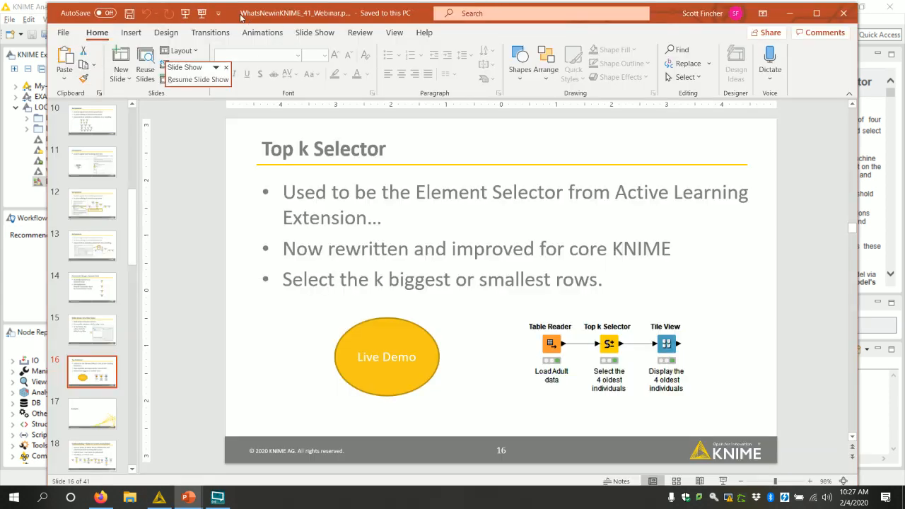
left_click(203, 14)
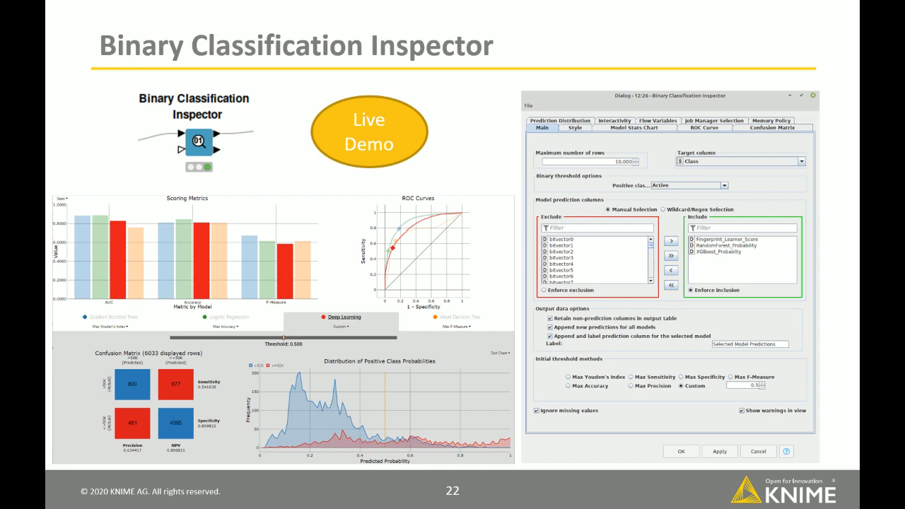
key("Right")
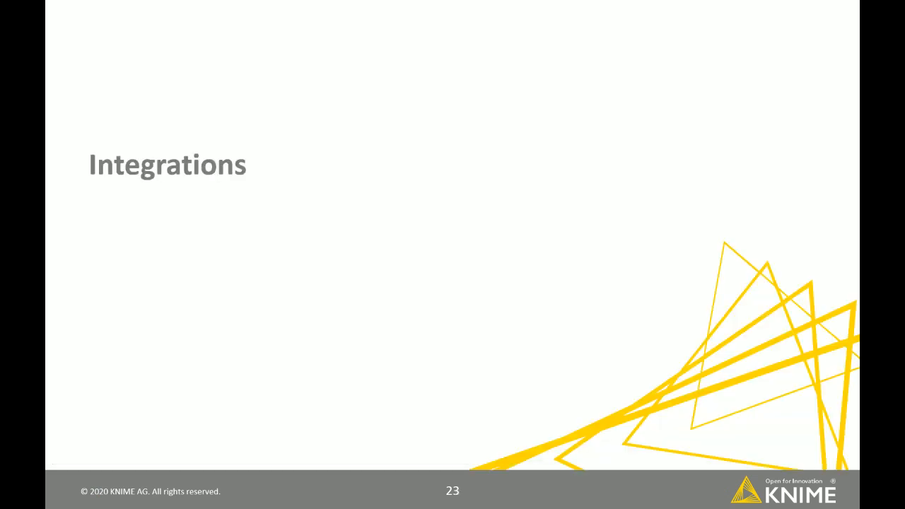
key("Right")
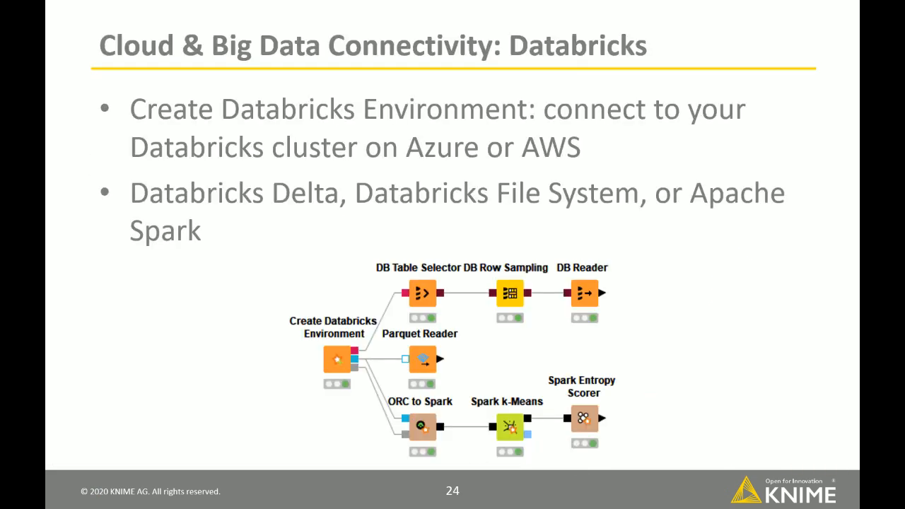
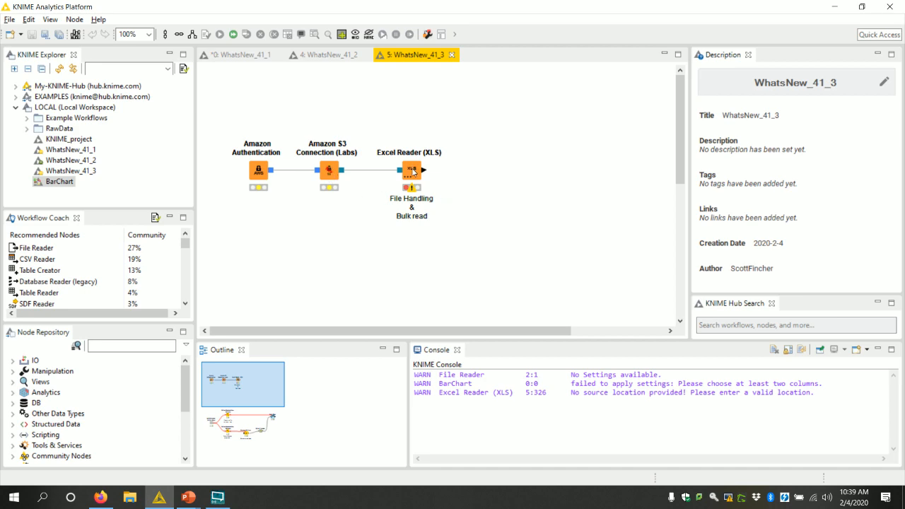
Open the Excel Reader (XLS) settings in the WhatsNew_41_3 workflow and review the available sources to read from
double_click(413, 171)
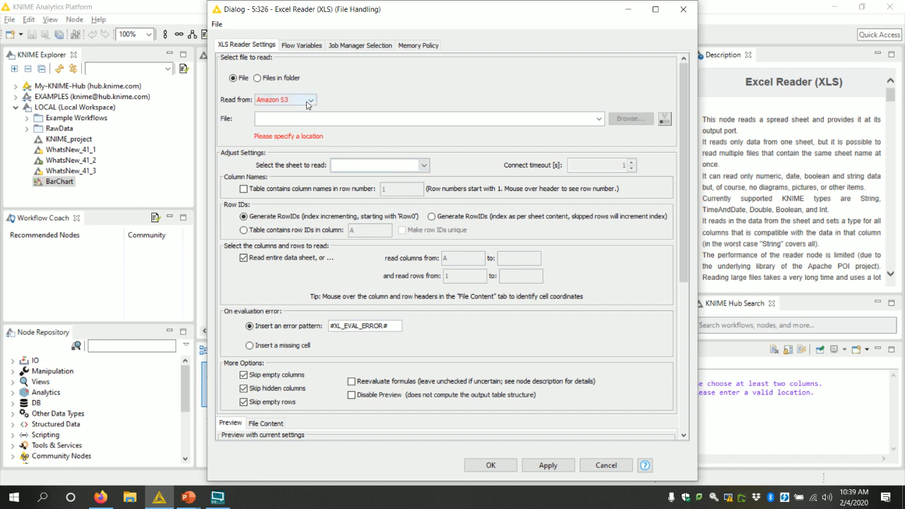
left_click(309, 105)
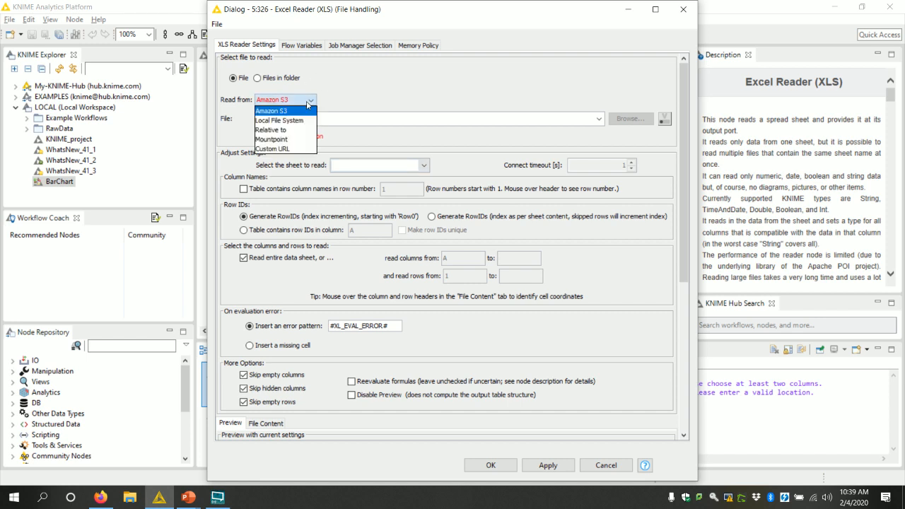
left_click(308, 104)
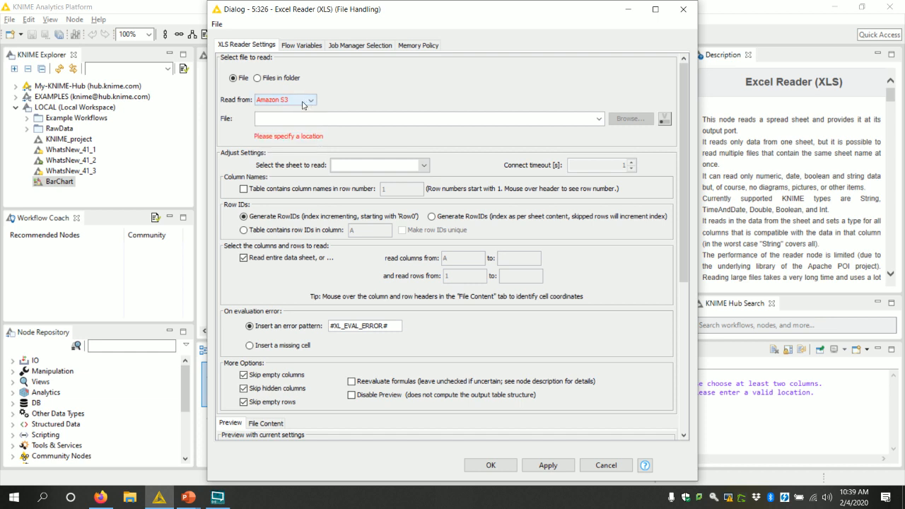
Set the Excel Reader's source to a location relative to knime.workflow
left_click(303, 104)
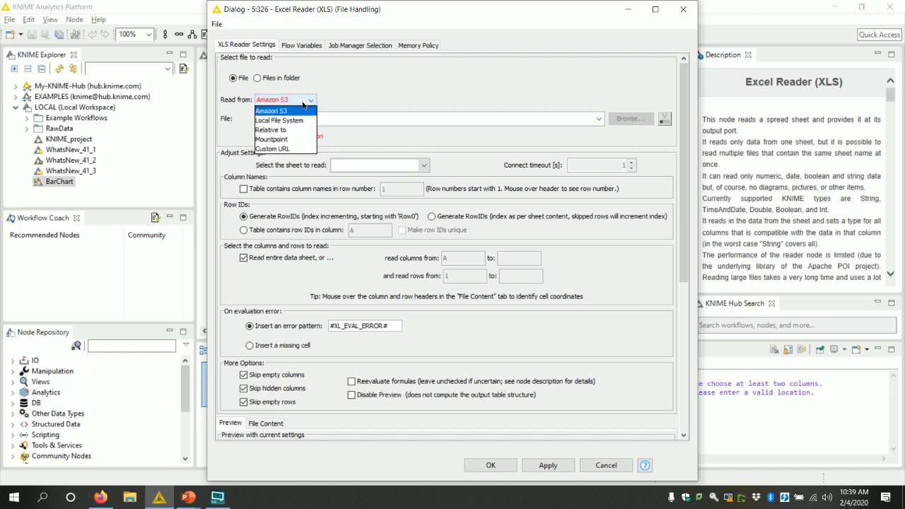
left_click(347, 105)
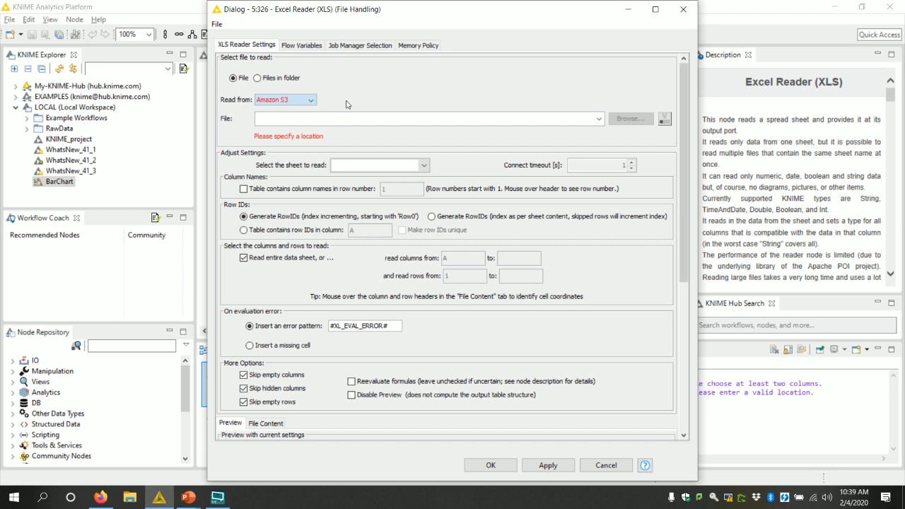
left_click(308, 104)
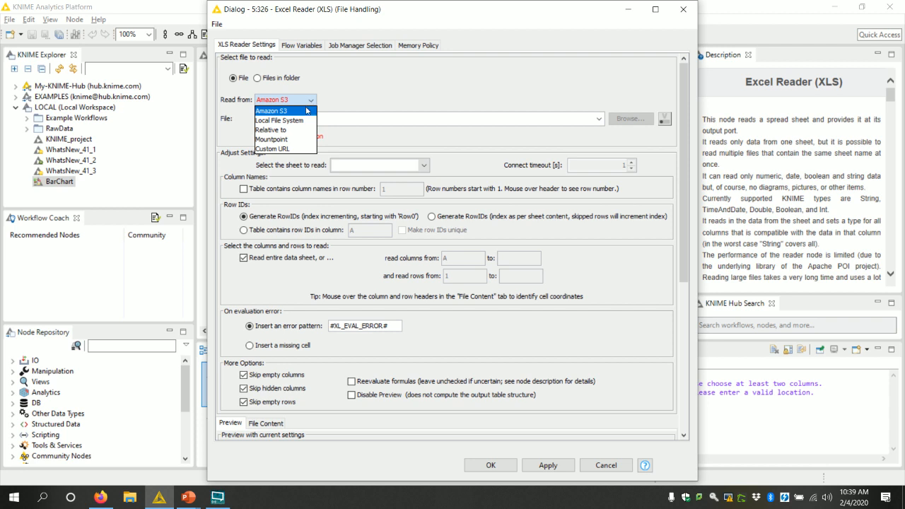
left_click(302, 134)
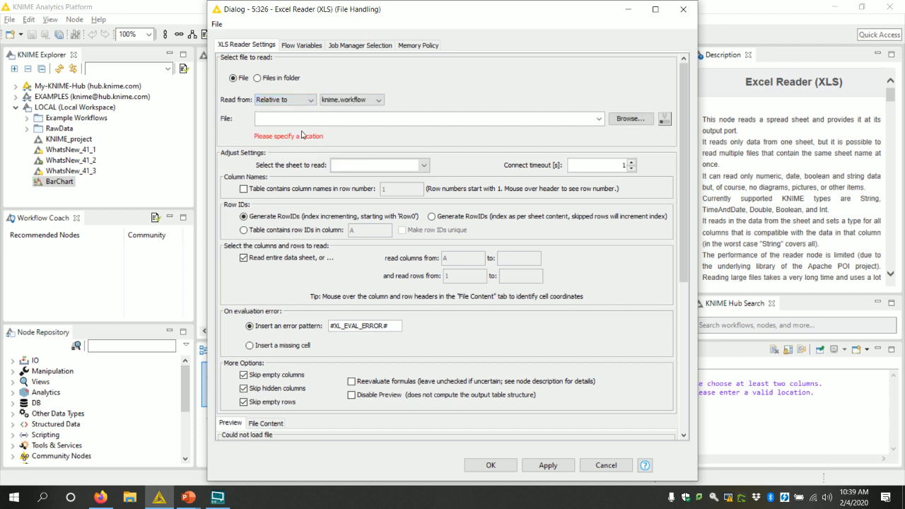
Try knime:// as the Excel Reader's file path and clear the entry again
type("knime://")
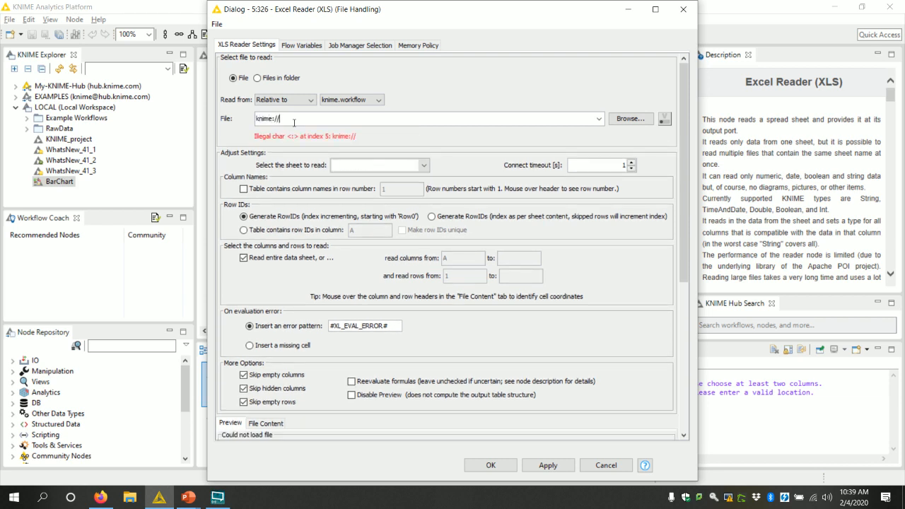
key("BackSpace")
key("BackSpace")
key("BackSpace")
key("BackSpace")
key("BackSpace")
key("BackSpace")
key("BackSpace")
key("BackSpace")
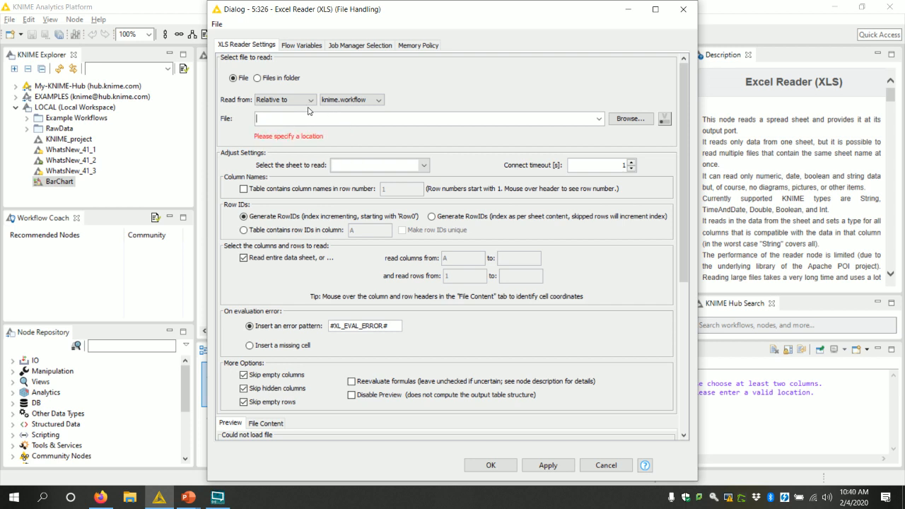
Review the reference points available for relative paths and browse the knime-whatsnew-41 folder without choosing a file
left_click(300, 102)
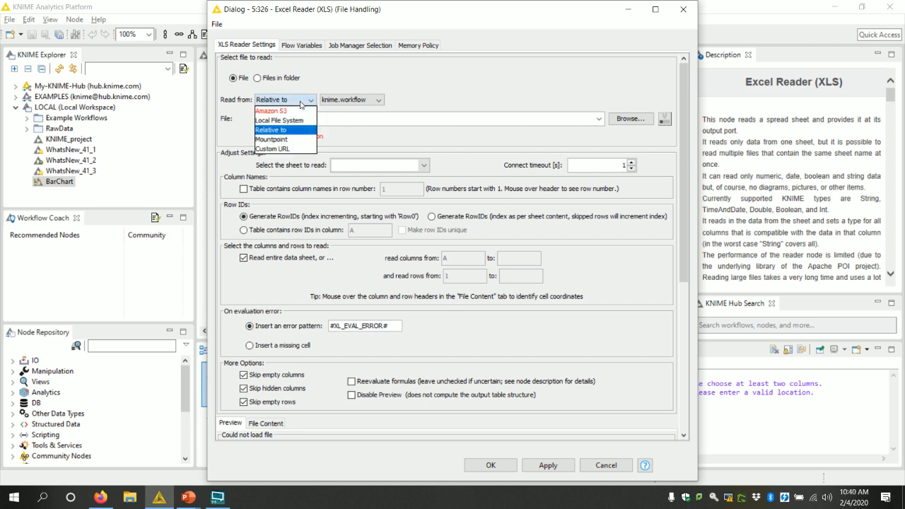
left_click(296, 131)
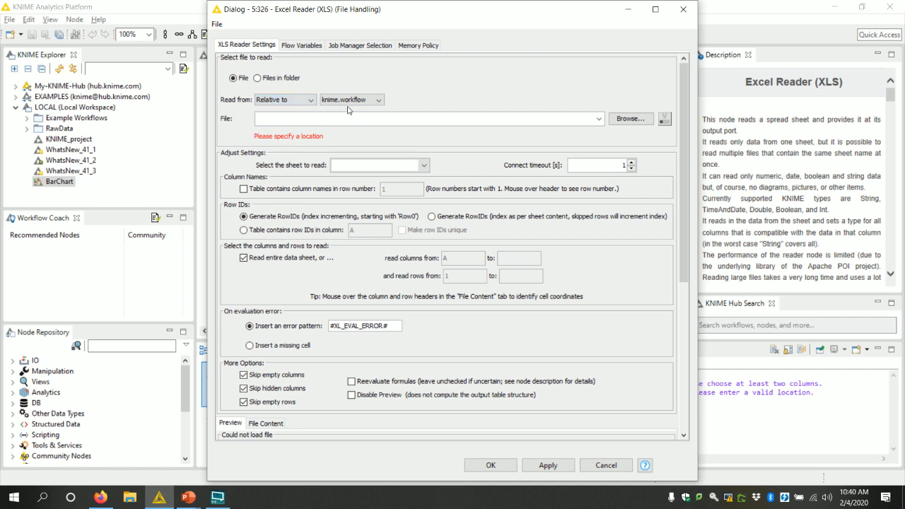
left_click(359, 102)
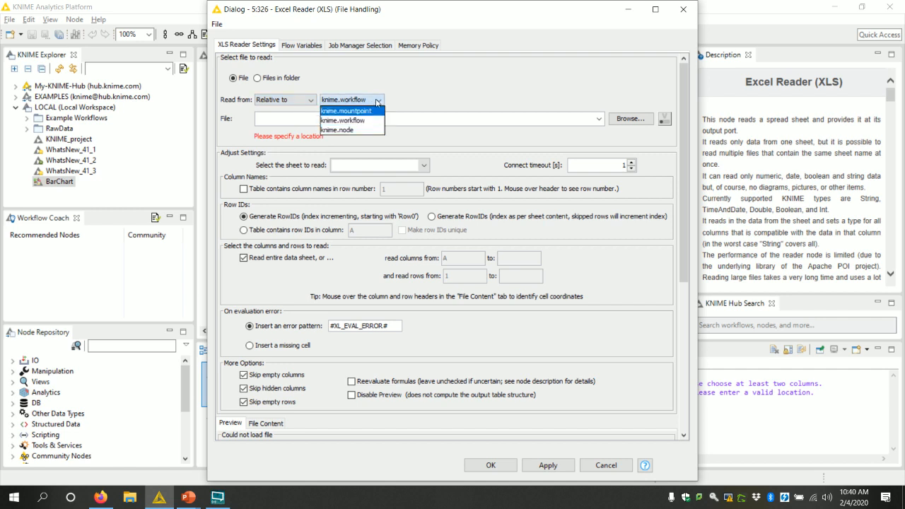
left_click(379, 103)
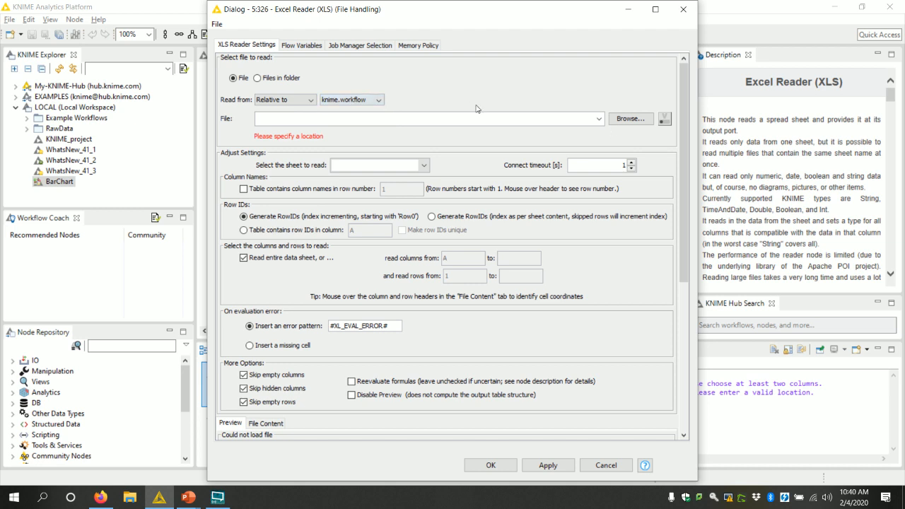
left_click(628, 120)
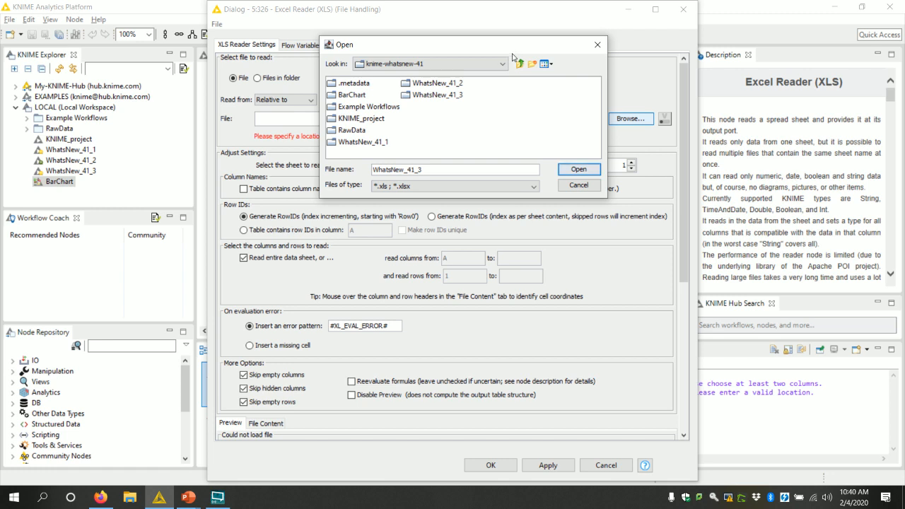
left_click_drag(502, 43, 576, 112)
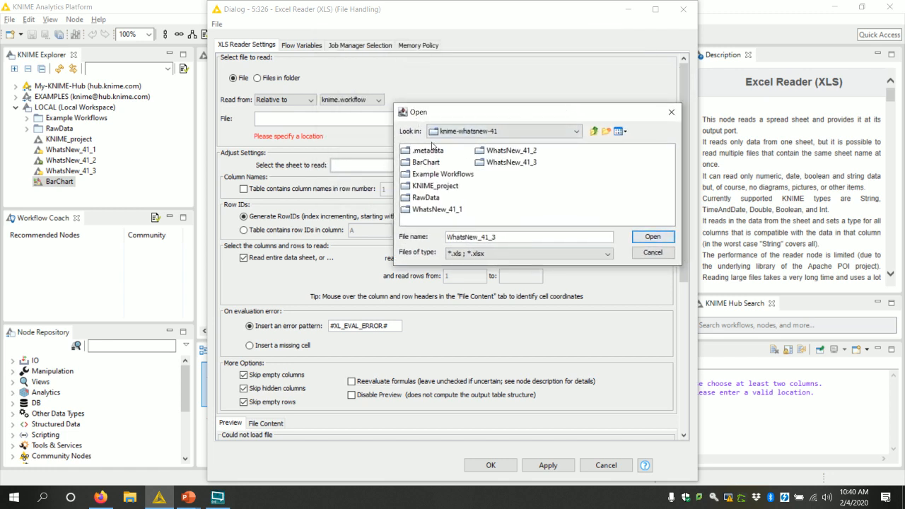
left_click(646, 254)
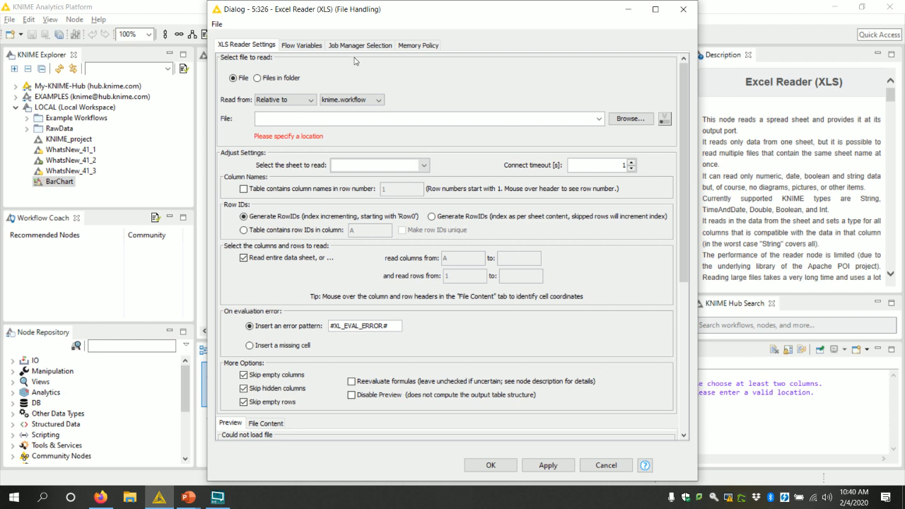
Try reading all files in a folder including subfolders, check the preview area, and close the Excel Reader settings without applying
left_click(258, 79)
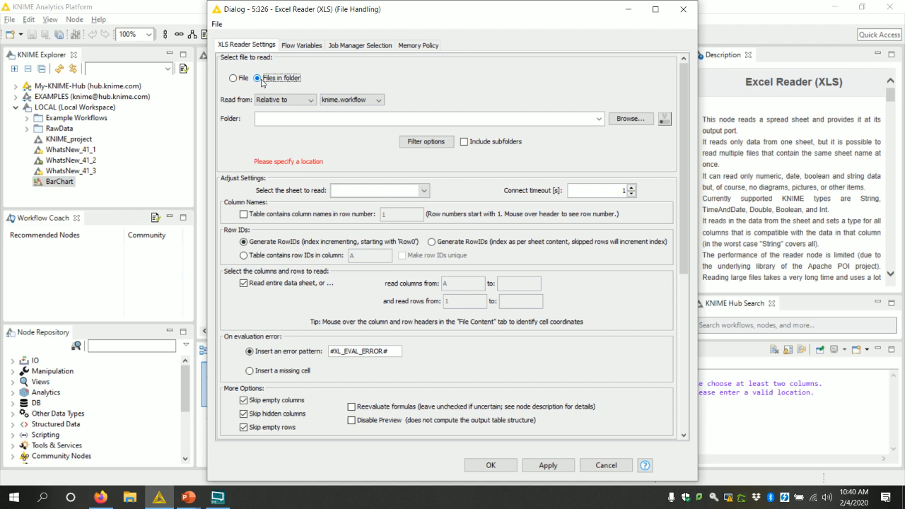
left_click(469, 145)
left_click_drag(680, 194, 667, 349)
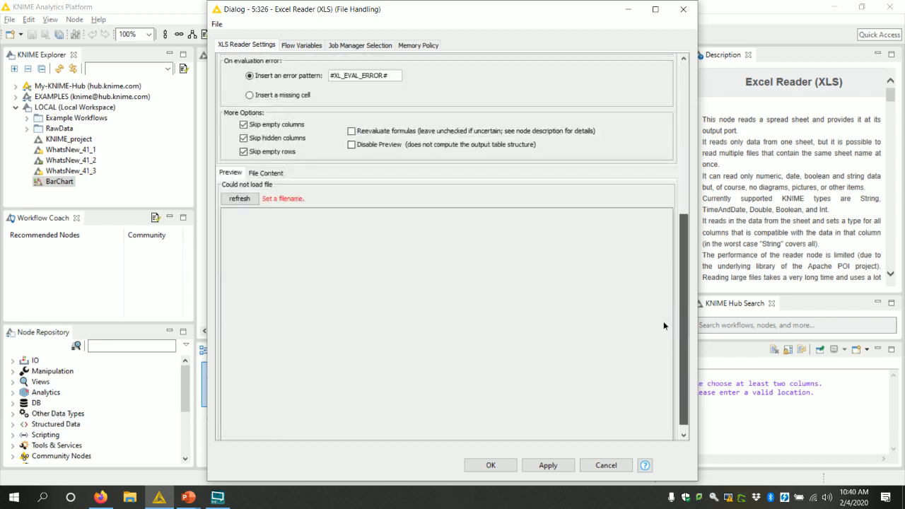
scroll(668, 349, "up", 10)
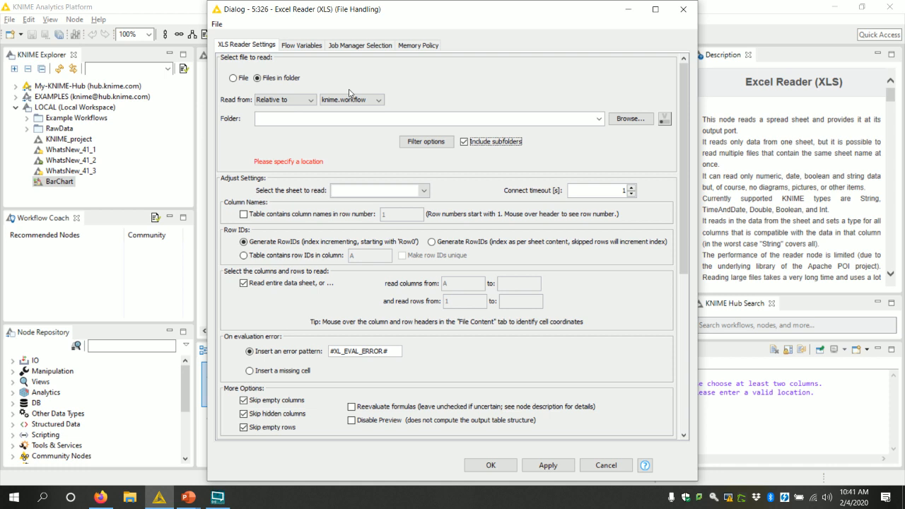
left_click(682, 10)
Find the Excel Reader (XLS) node with the search term excel, place it below the existing reader, and give it a connection input port
left_click(117, 349)
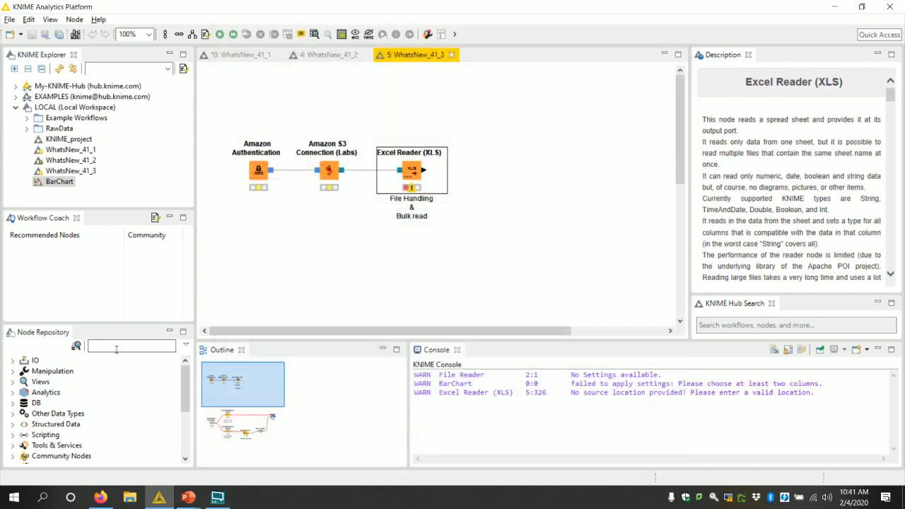
type("excel")
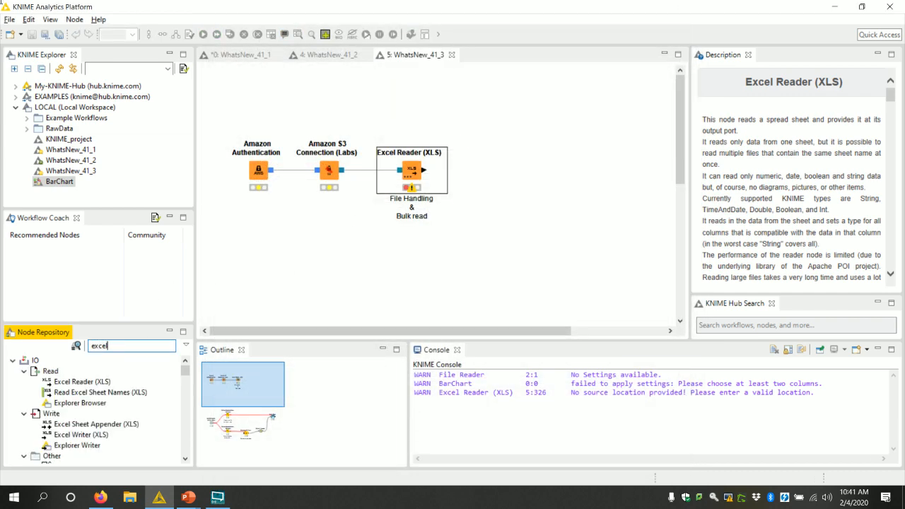
left_click_drag(61, 382, 413, 265)
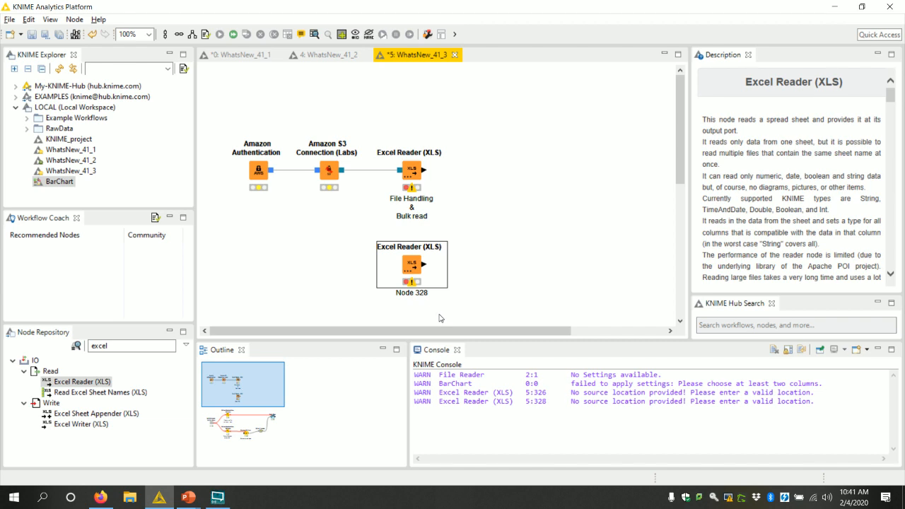
left_click(411, 273)
left_click(427, 276)
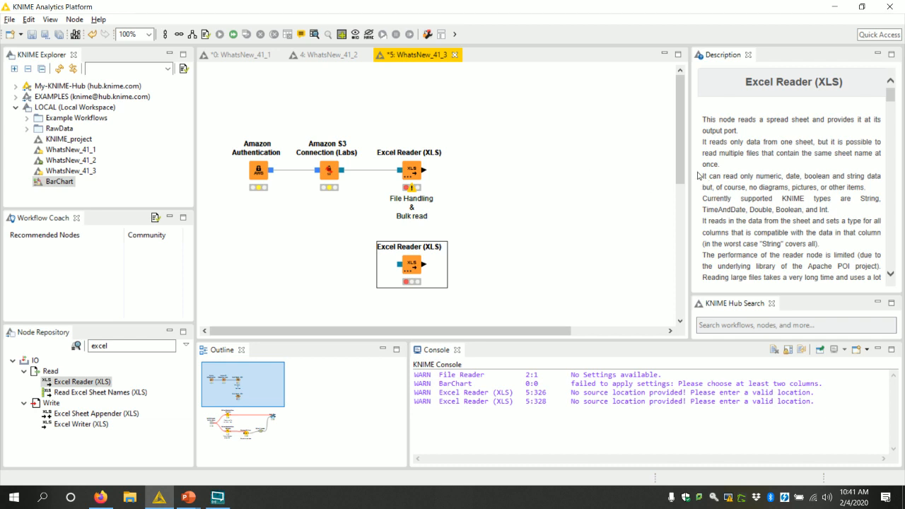
Check the Wikipedia term set in the Add Wikipedia Article Name component of the lower workflow and close its settings
left_click_drag(683, 160, 683, 260)
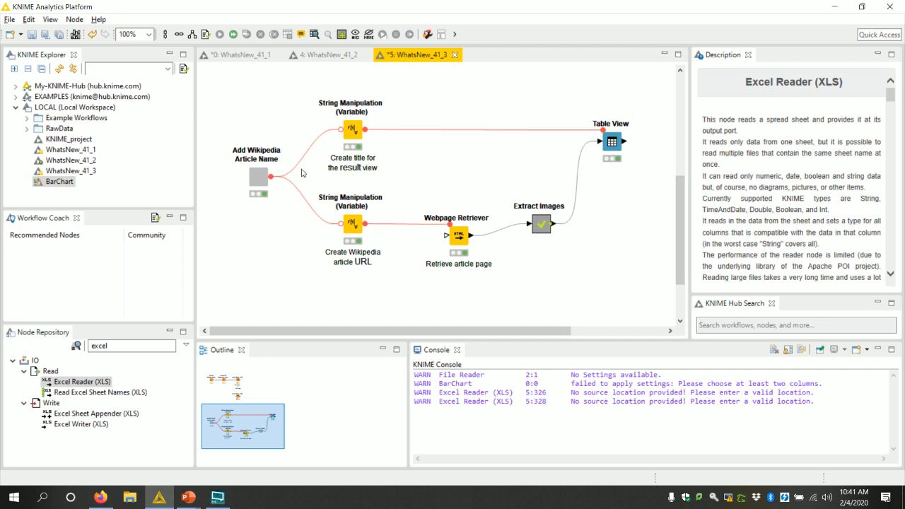
double_click(261, 179)
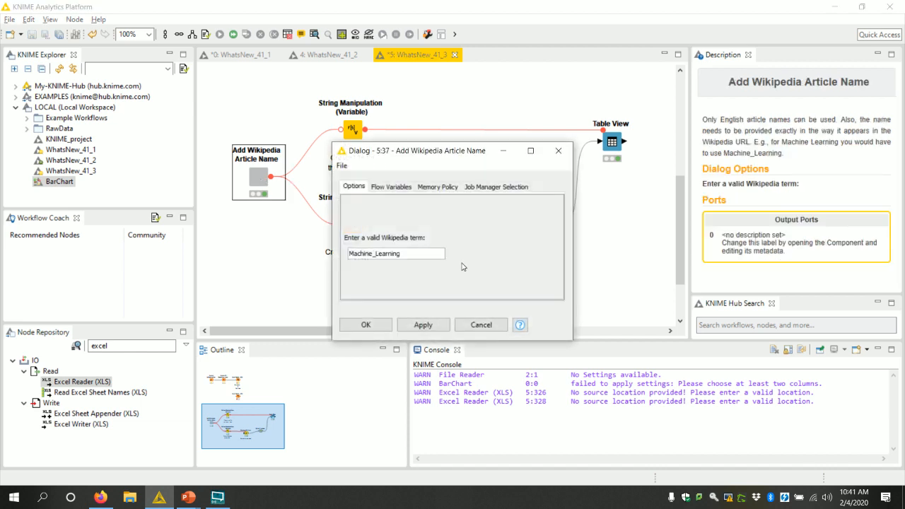
left_click(417, 254)
left_click(558, 151)
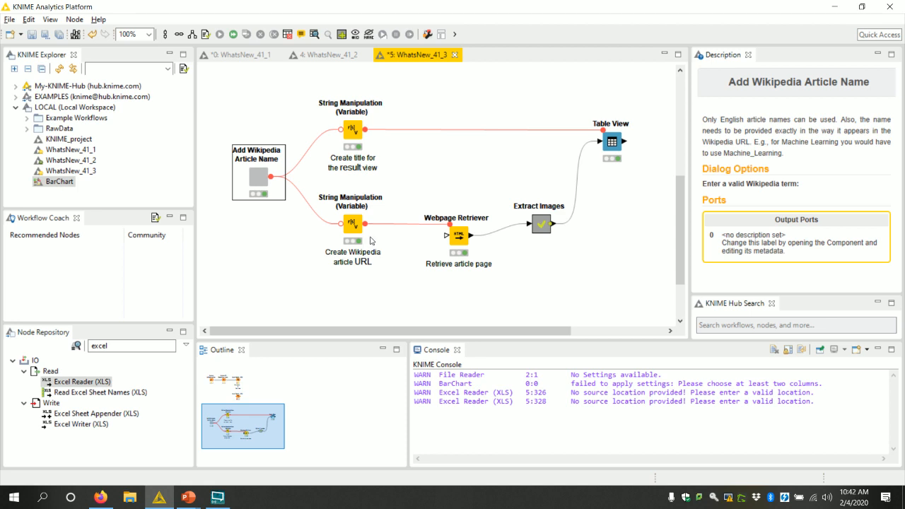
Review the Webpage Retriever's general, authentication and request header settings, leaving them without applying changes
double_click(461, 242)
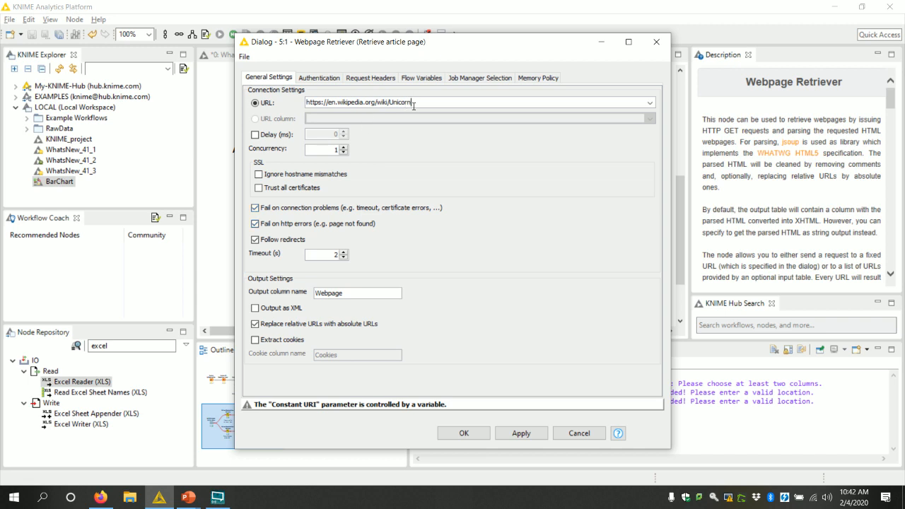
left_click(334, 78)
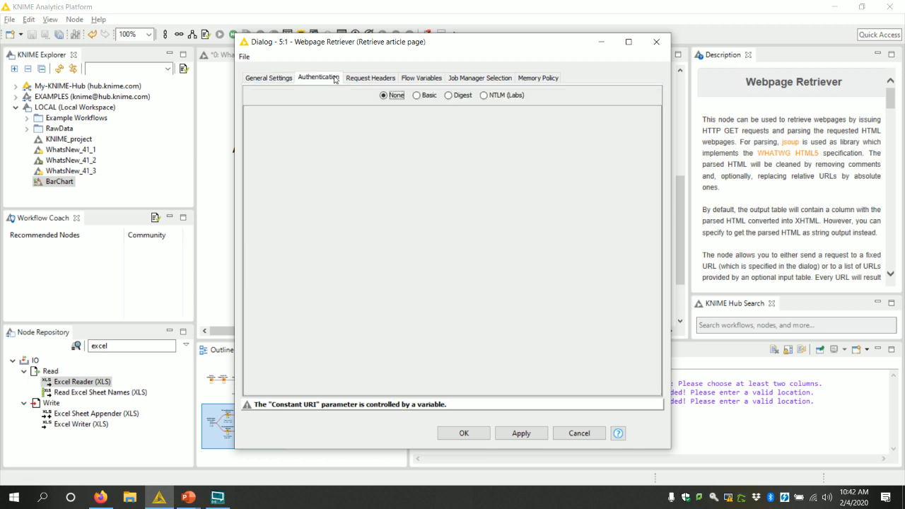
left_click(362, 78)
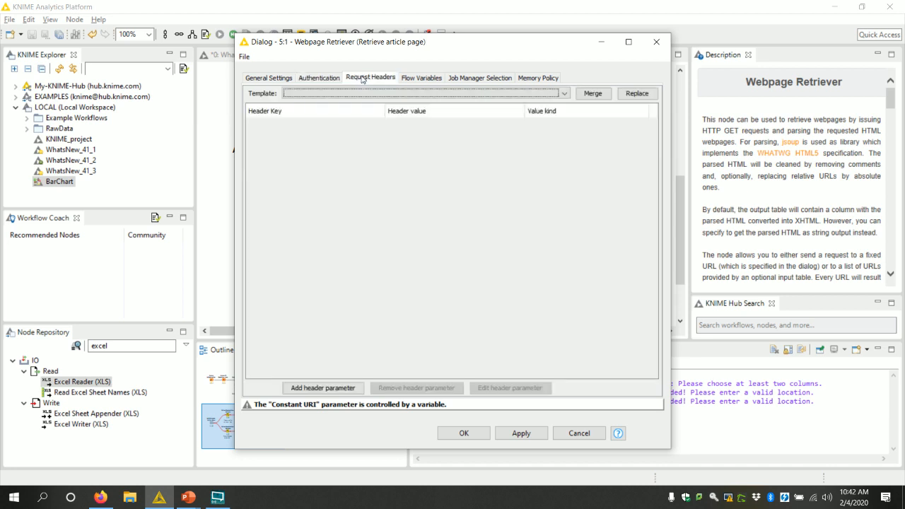
left_click(288, 79)
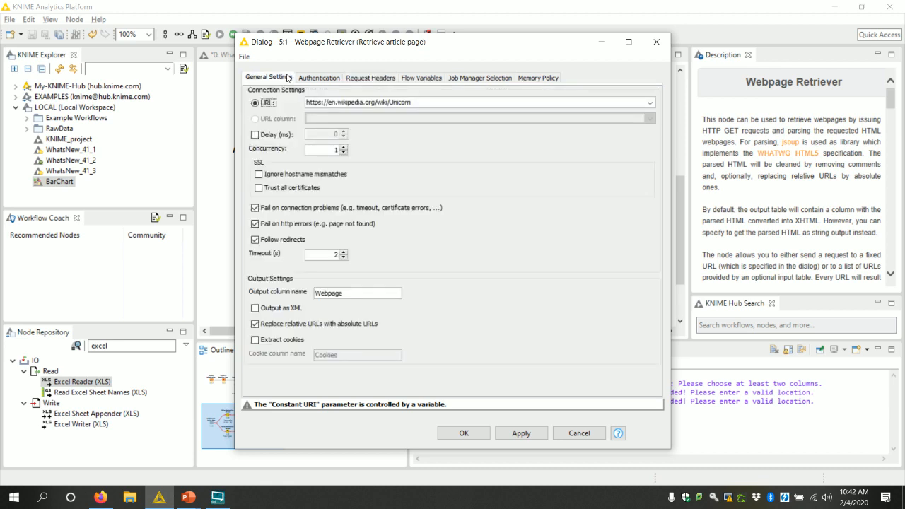
left_click(586, 438)
Examine the Webpage Retriever's output table, enlarging its row to read the retrieved HTML, and close the table
right_click(456, 244)
left_click(506, 477)
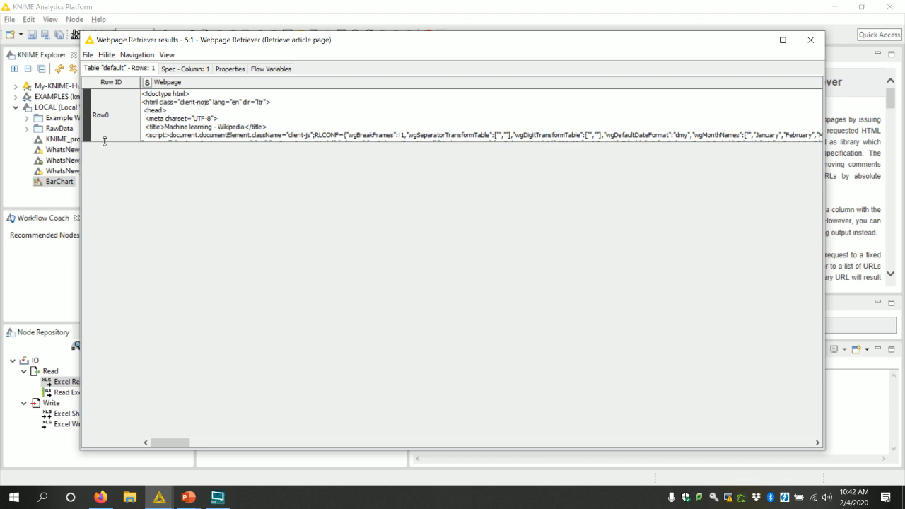
left_click_drag(104, 141, 134, 374)
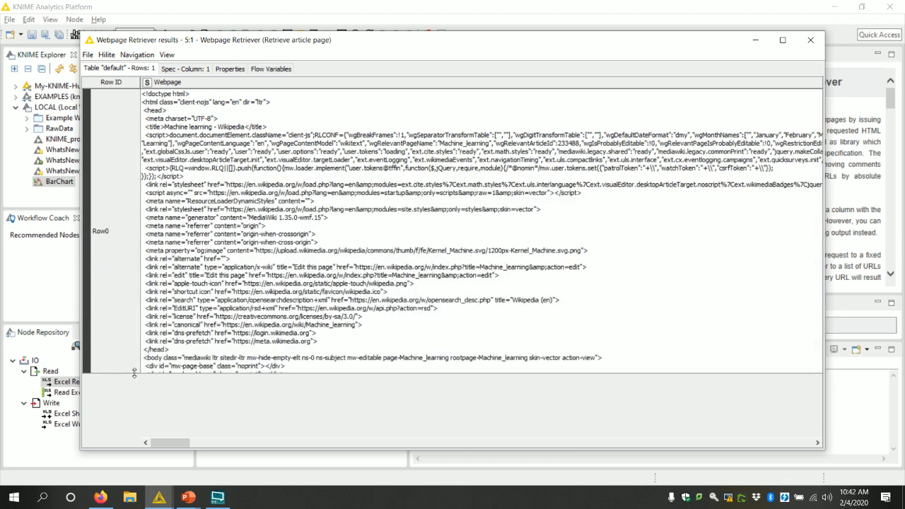
left_click(809, 41)
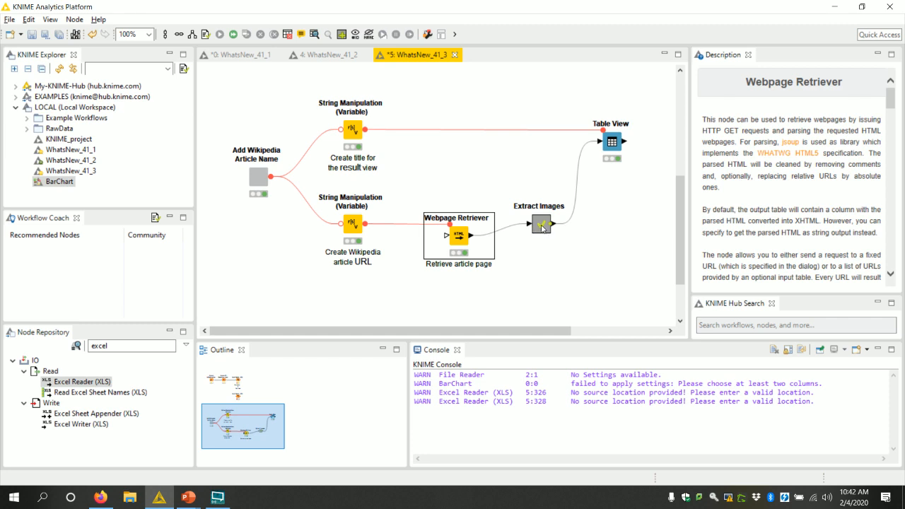
View the Table View's interactive image list, inspect the linked page for Svm_max_sep_hyperplane_with_margin.png, and close both windows
right_click(612, 143)
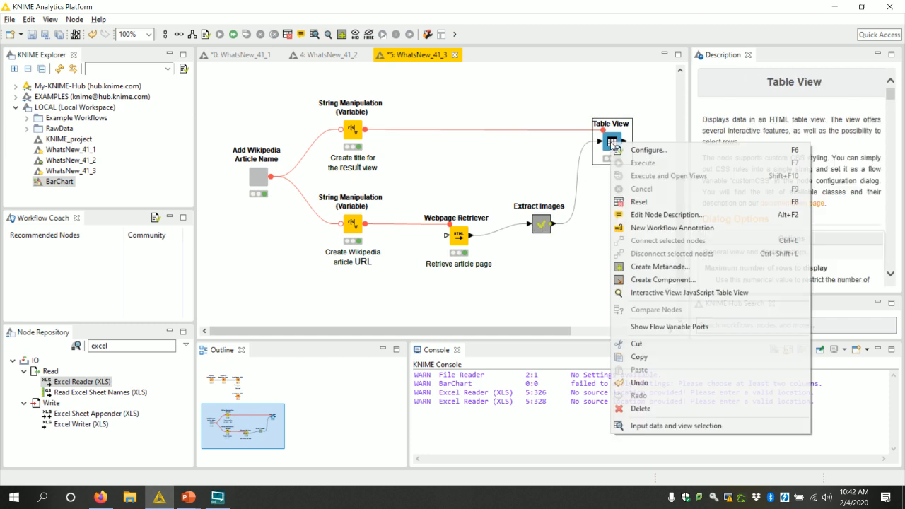
left_click(651, 293)
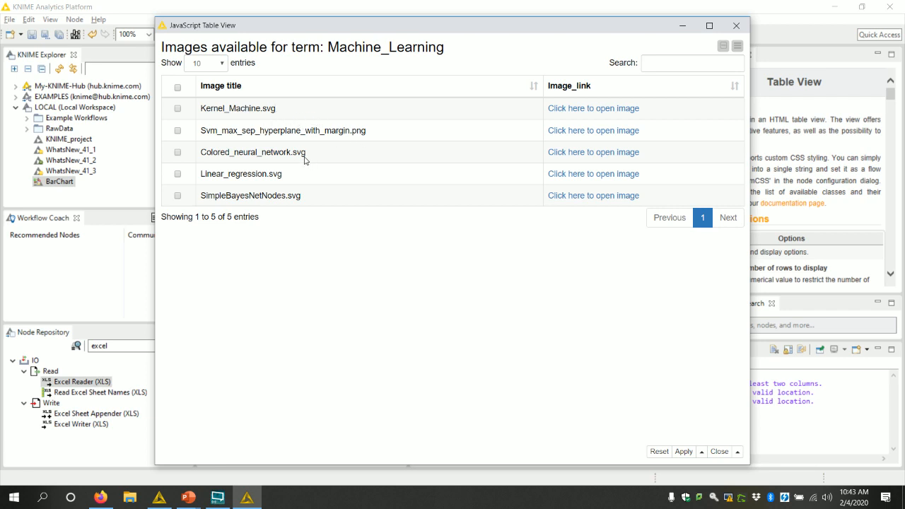
left_click(599, 130)
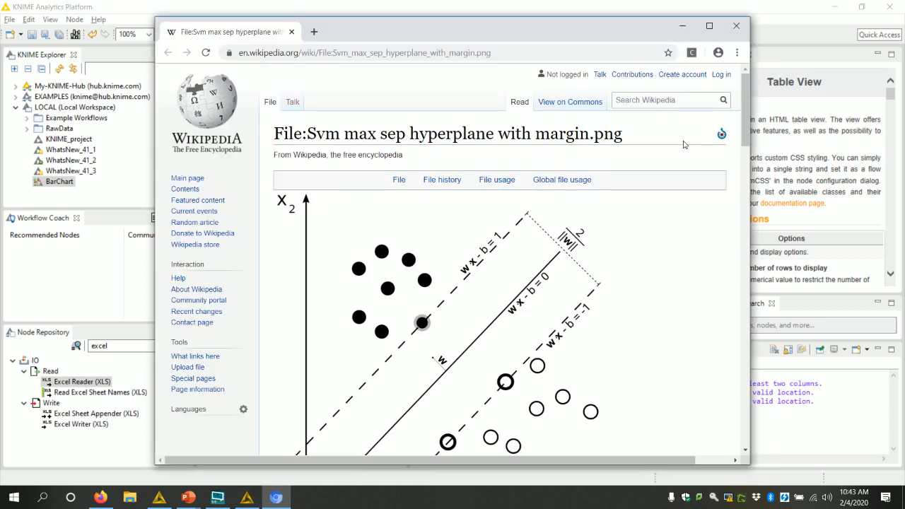
mouse_move(747, 125)
left_mouse_down()
mouse_move(745, 145)
mouse_move(744, 136)
left_mouse_up()
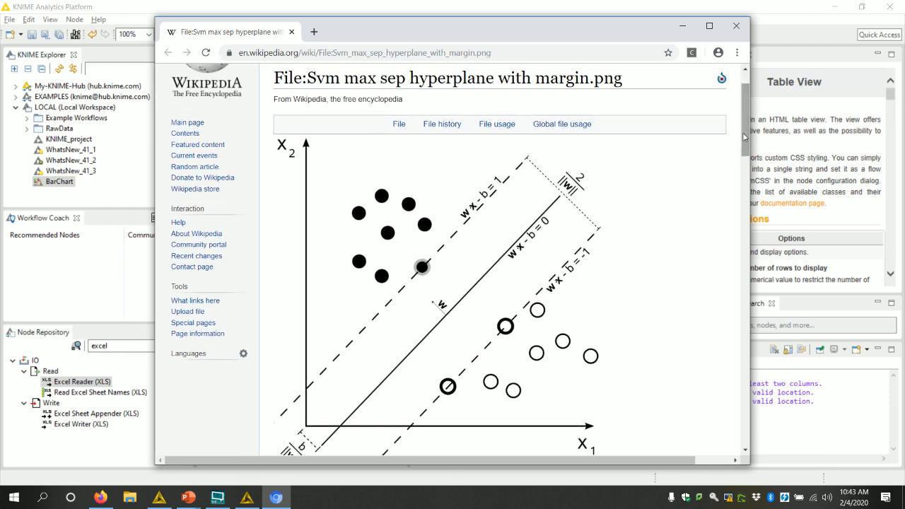
left_click(736, 26)
left_click(732, 27)
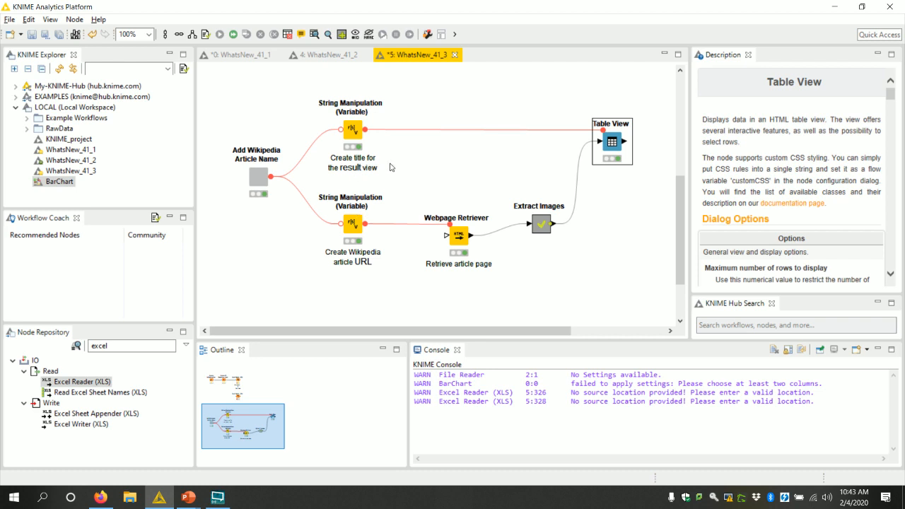
Switch to the PowerPoint webinar deck, resume the slide show and advance to the KNIME Server: Managed Customizations slide
key("alt+Tab")
key("alt+Tab")
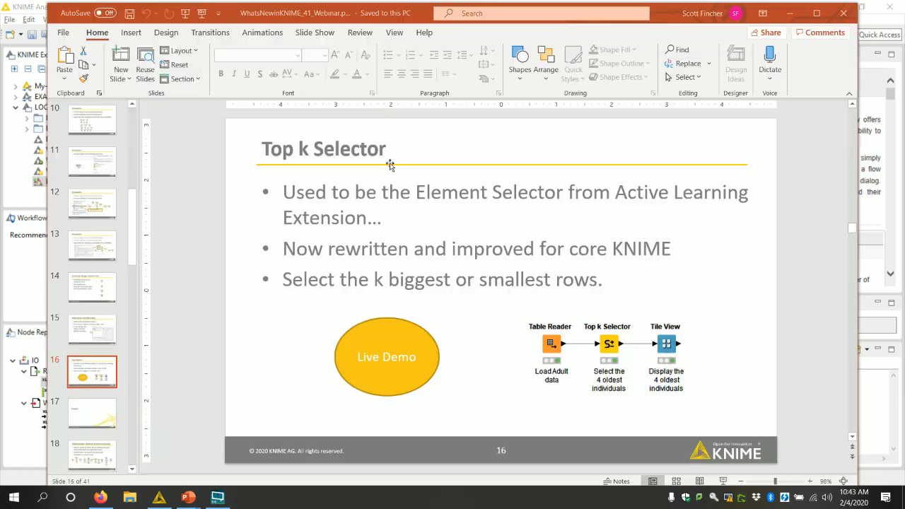
left_click(202, 13)
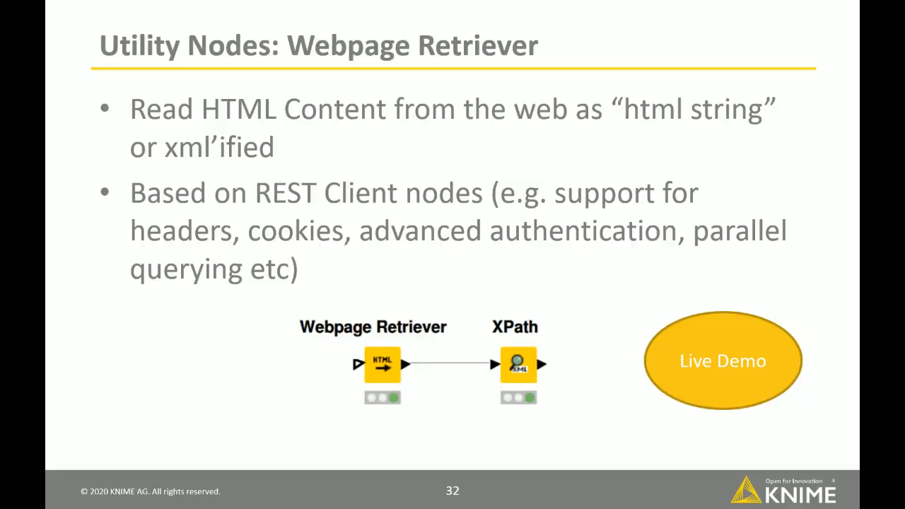
key("Right")
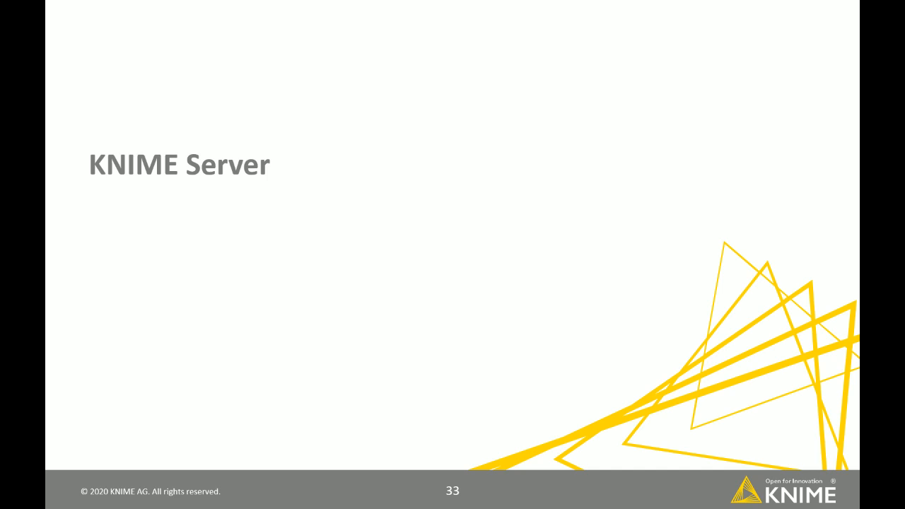
key("Right")
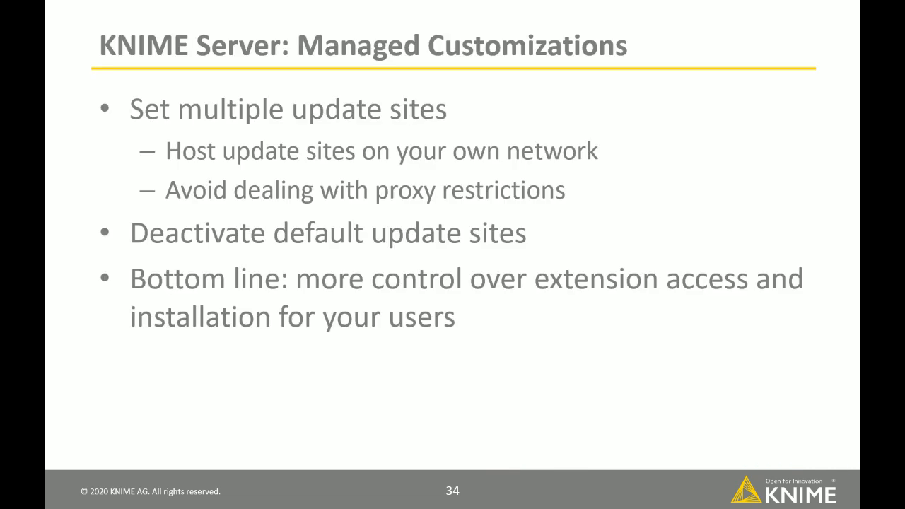